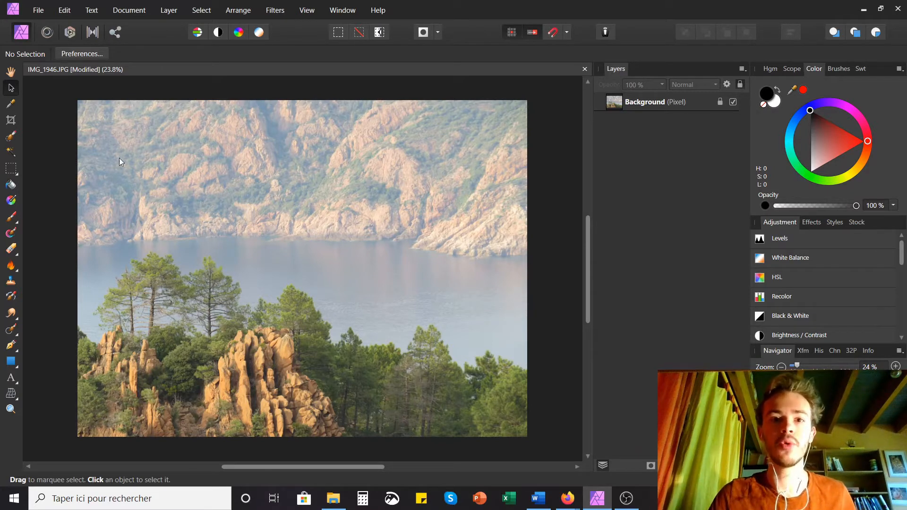
Step: Display the intensity waveform scope and add a Curves adjustment layer above the photo
click(792, 70)
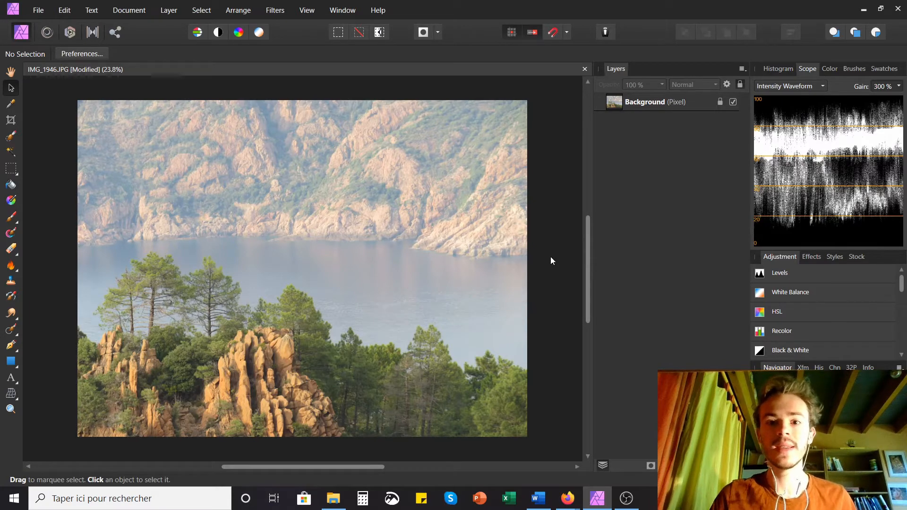
click(174, 12)
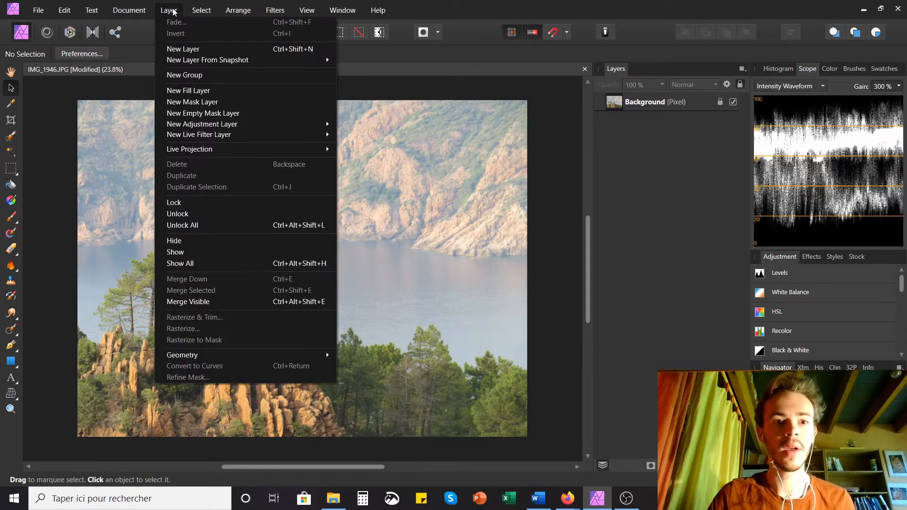
mouse_move(239, 124)
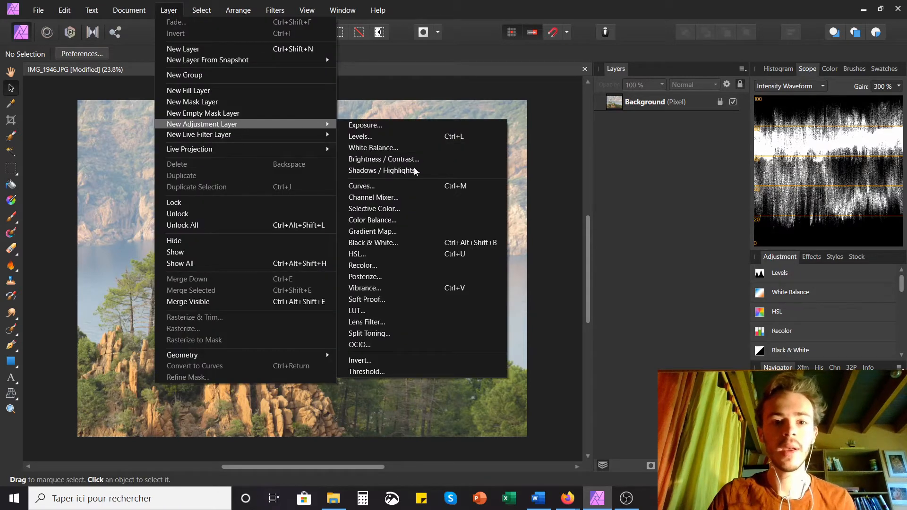
click(408, 187)
drag(696, 153, 597, 159)
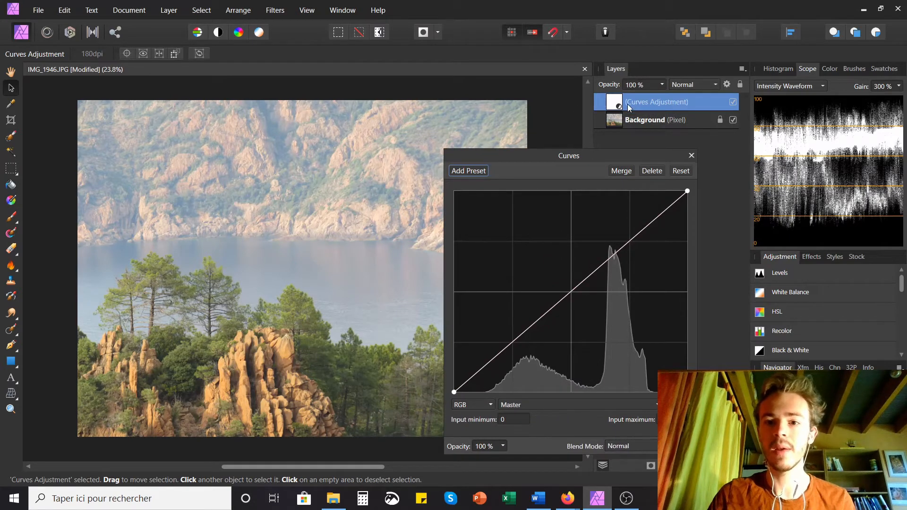
drag(578, 158, 314, 130)
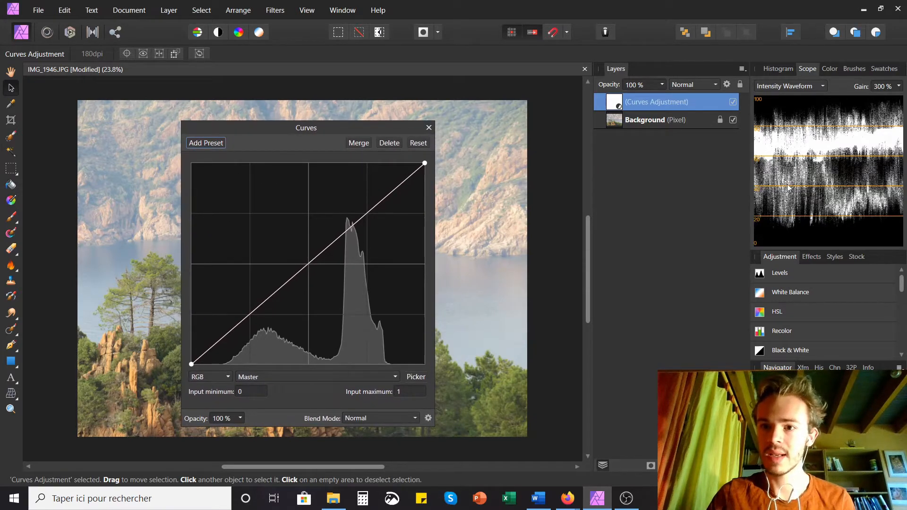
key(2)
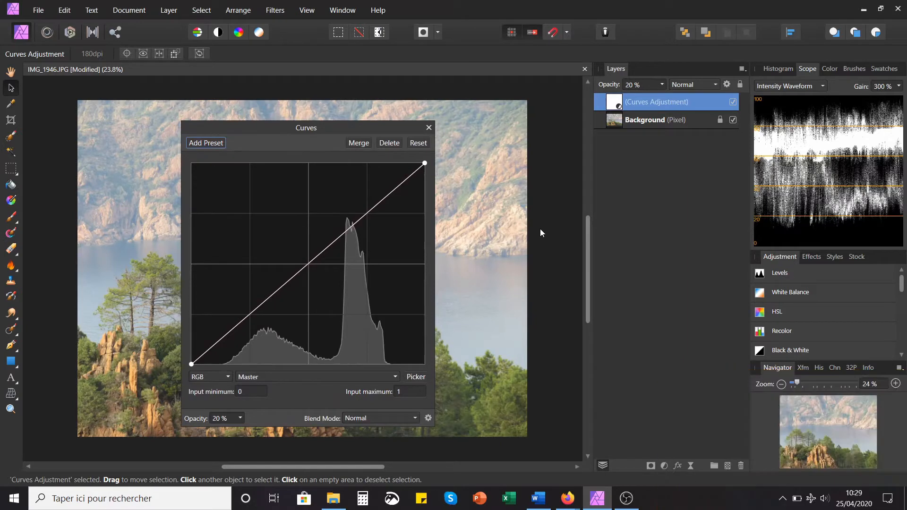
key(0)
mouse_move(320, 130)
mouse_down()
mouse_move(376, 130)
mouse_move(331, 127)
mouse_up()
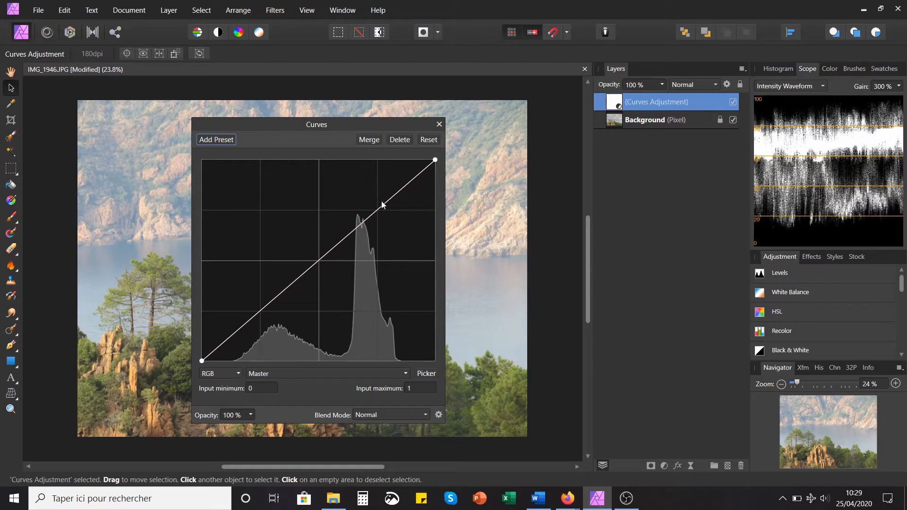
Step: Shape the Master curve into a gentle S by lowering a shadow point and raising a highlight point, and close the Curves settings
click(259, 311)
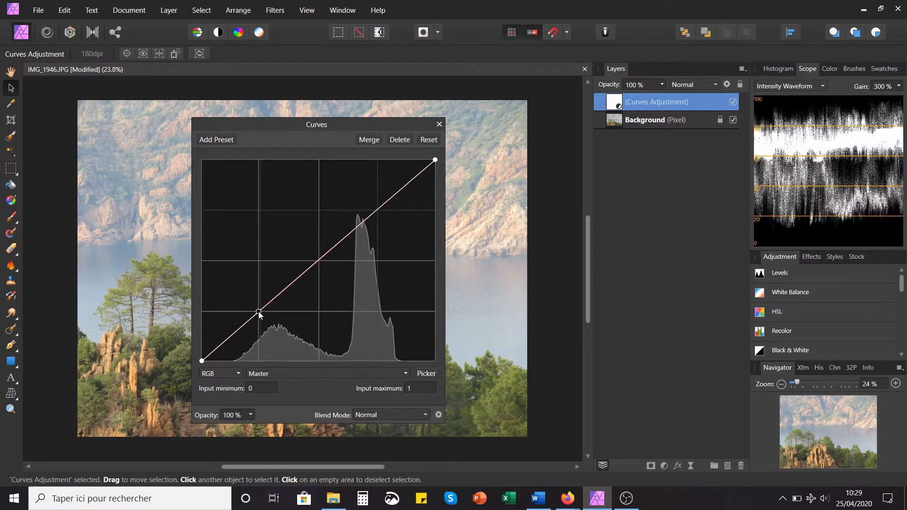
drag(259, 312, 237, 290)
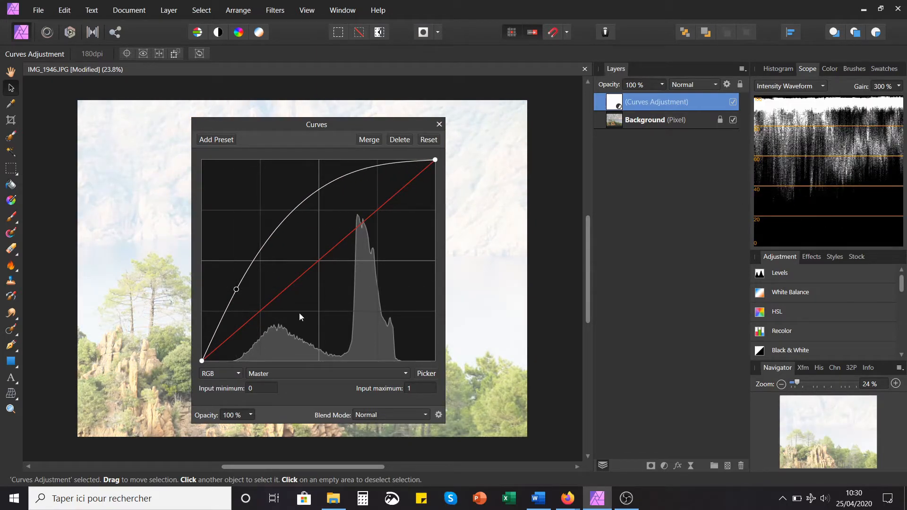
drag(236, 290, 265, 325)
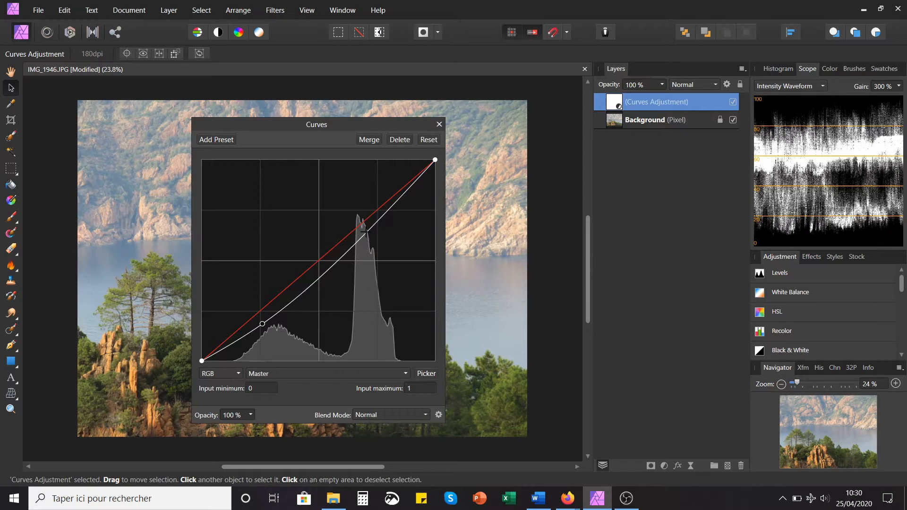
drag(366, 231, 357, 221)
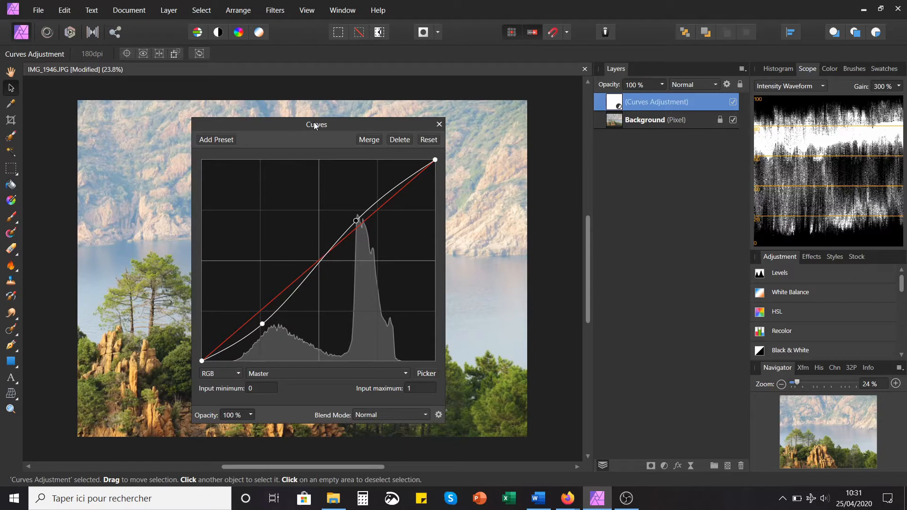
drag(311, 127, 441, 109)
click(568, 106)
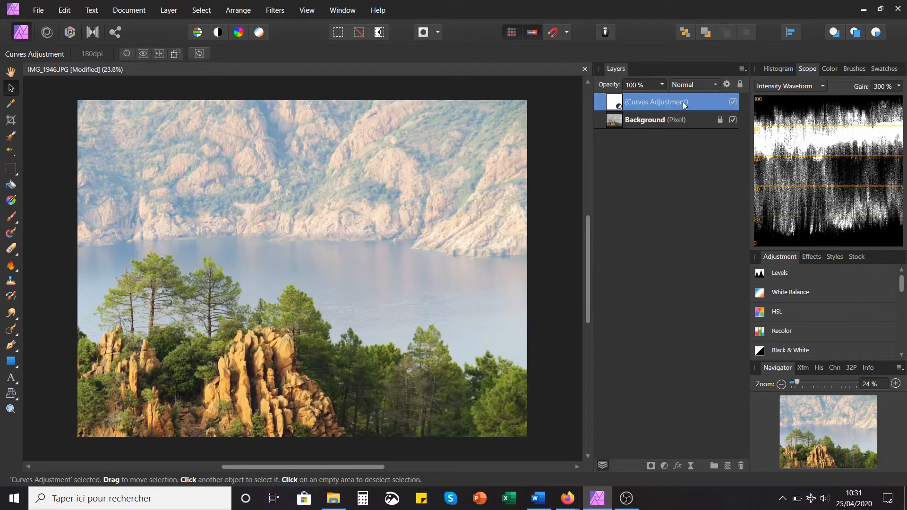
Step: Switch the Curves adjustment's visibility off and on to compare the photo's contrast before and after
click(737, 101)
click(737, 101)
click(736, 101)
click(737, 102)
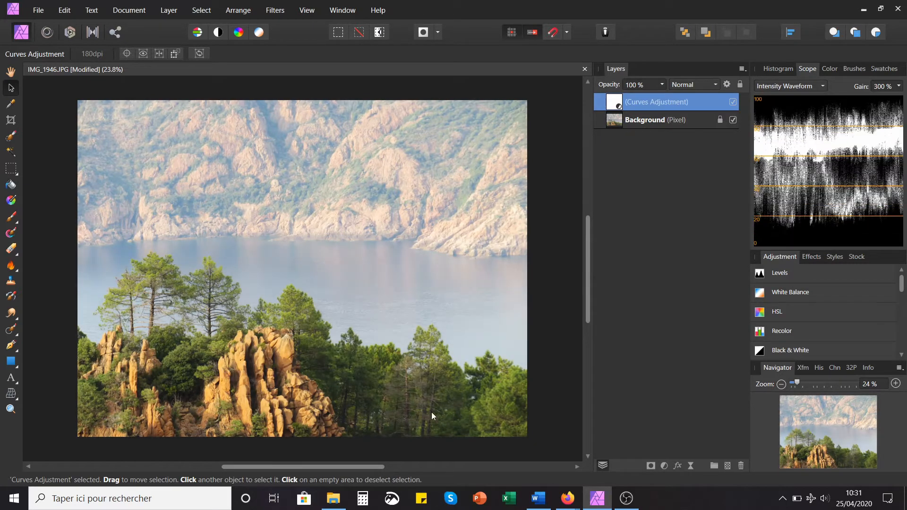
click(734, 101)
Step: Add a second Curves adjustment layer and pull the middle of its Master curve down to darken the photo
click(558, 237)
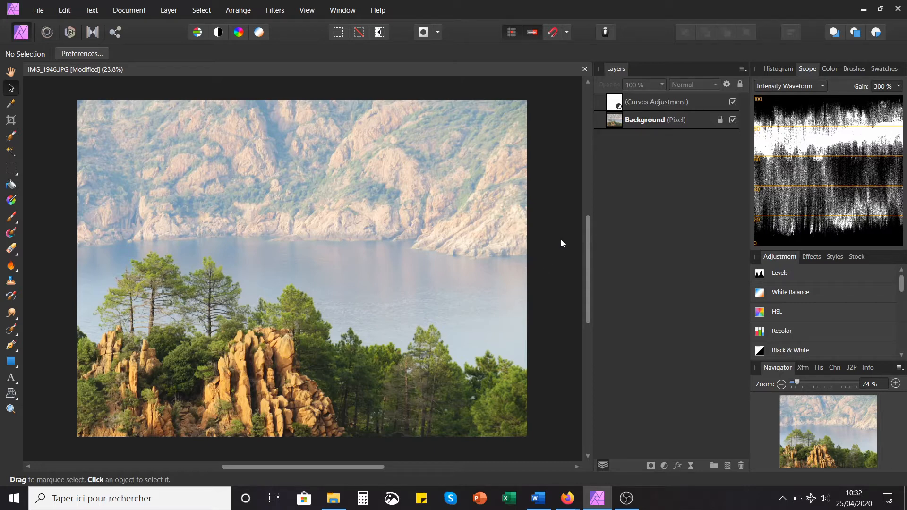
key(ctrl+m)
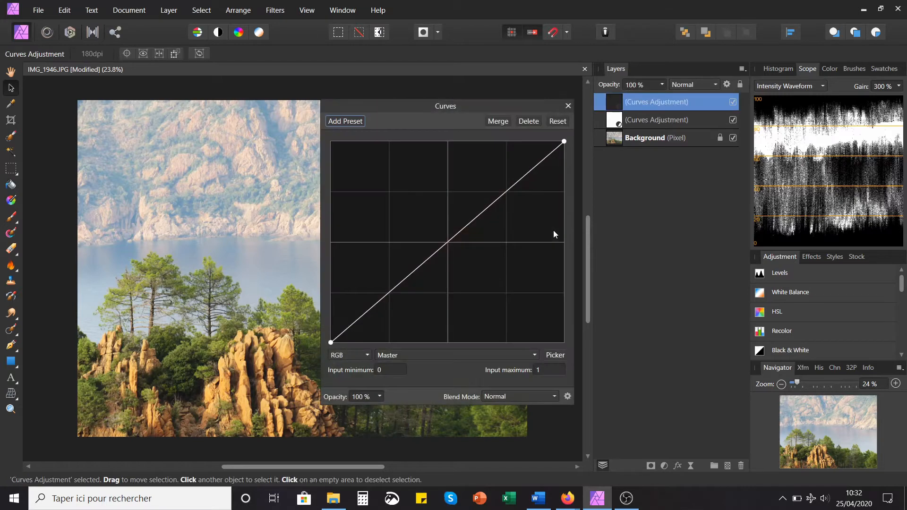
drag(439, 104, 619, 113)
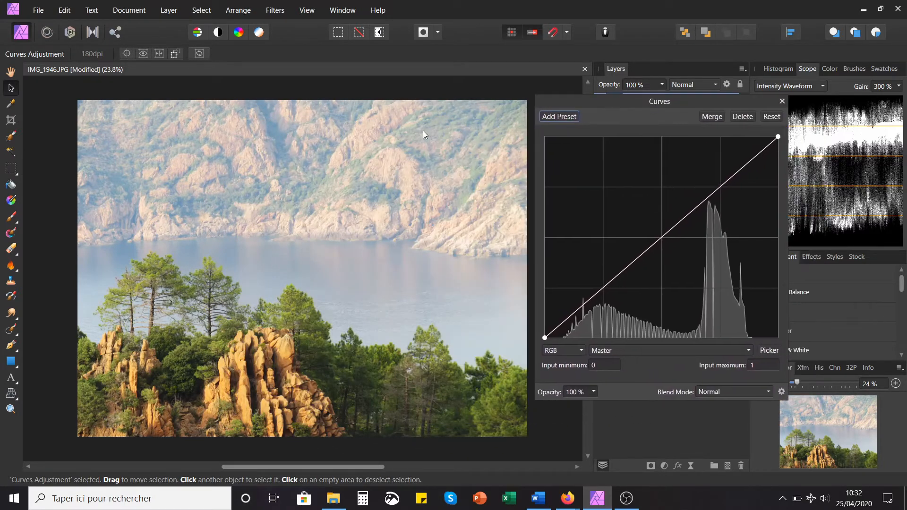
click(661, 236)
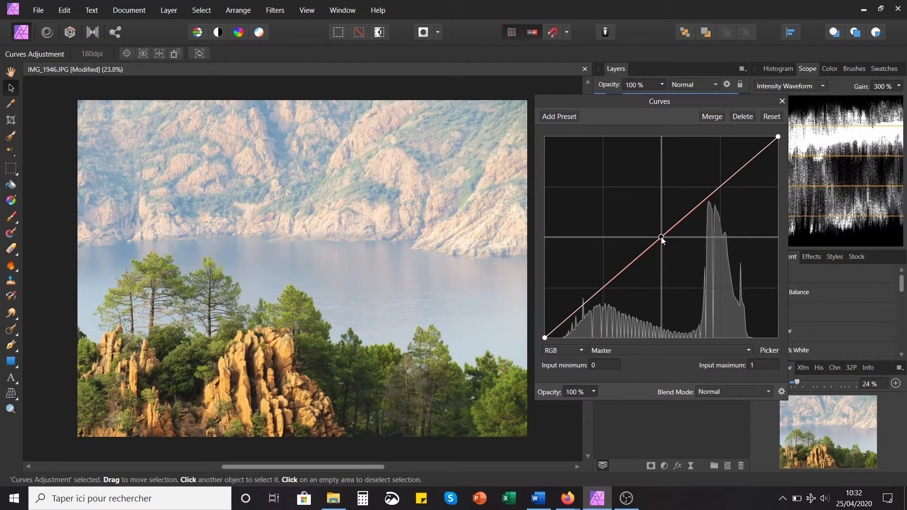
drag(662, 240, 681, 267)
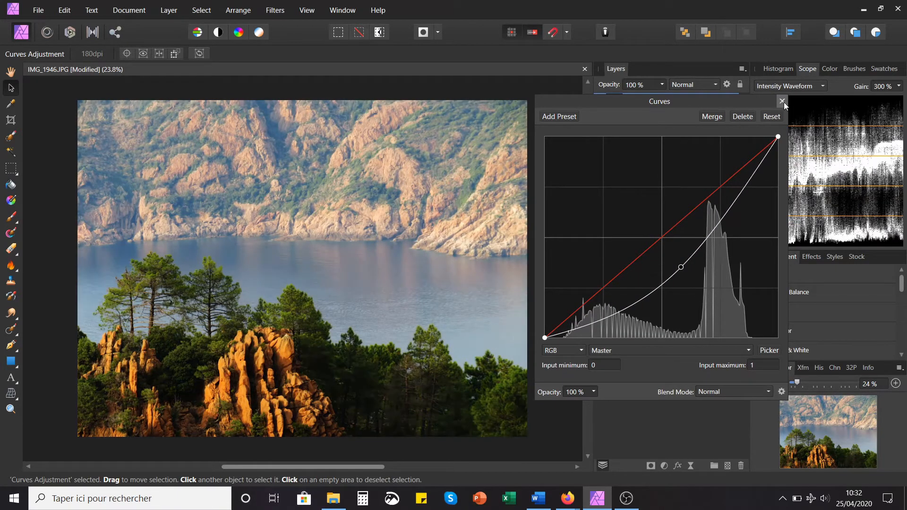
click(783, 101)
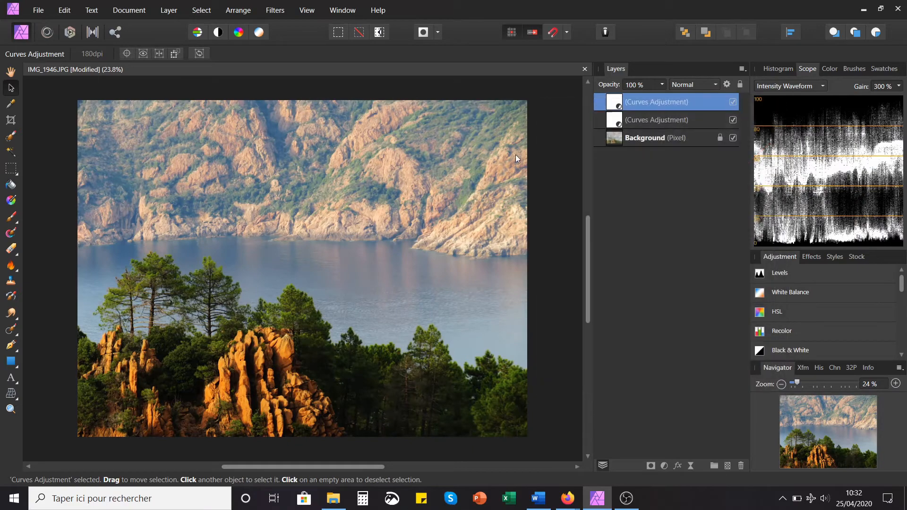
Step: Toggle the upper Curves adjustment repeatedly to compare the mountains, water and foreground with and without the darkening
click(733, 102)
click(734, 102)
click(734, 102)
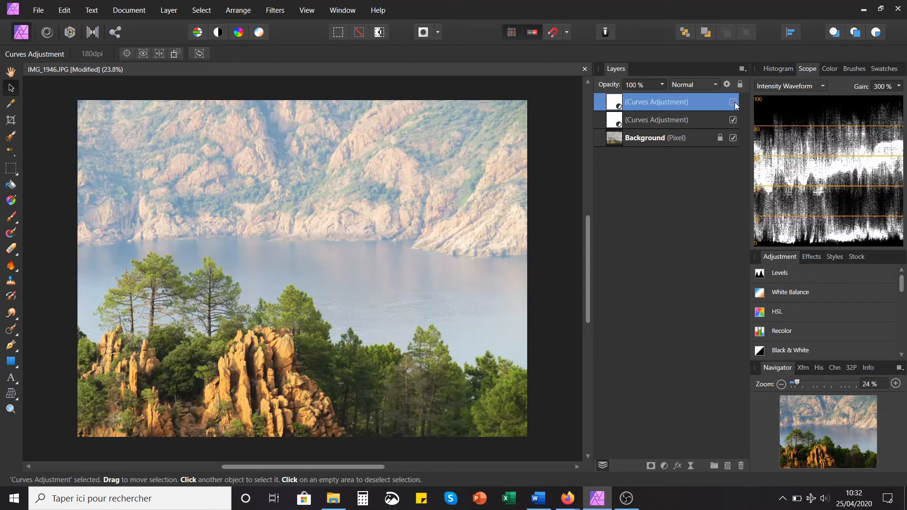
click(733, 102)
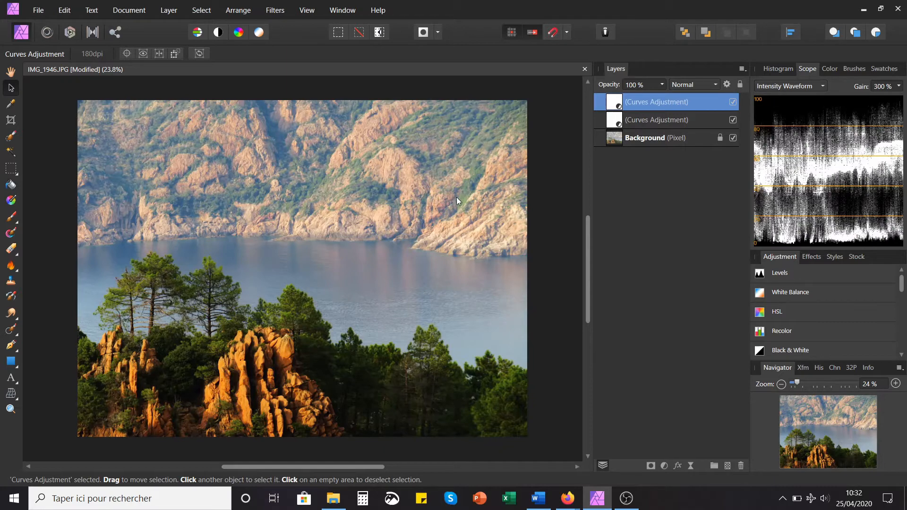
click(733, 102)
click(733, 102)
click(733, 102)
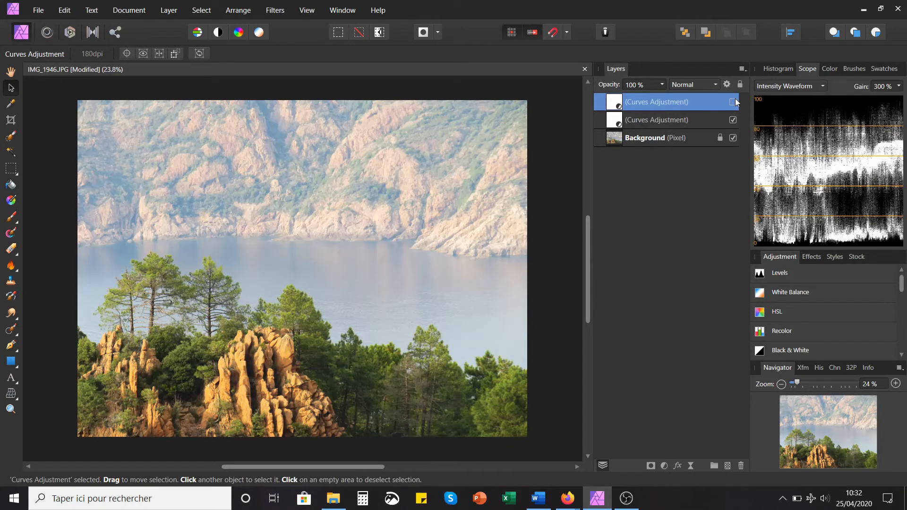
click(733, 102)
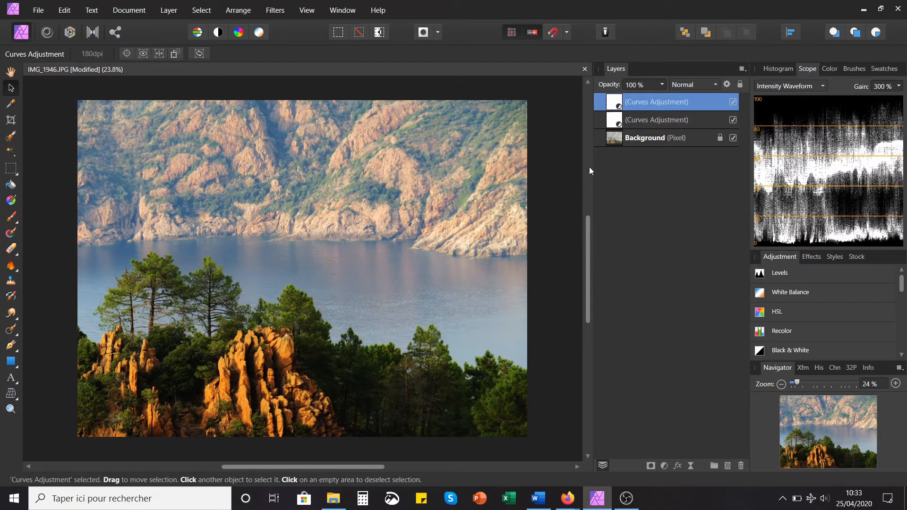
Step: View the upper Curves adjustment's mask on its own and return to the normal photo view
alt+click(619, 100)
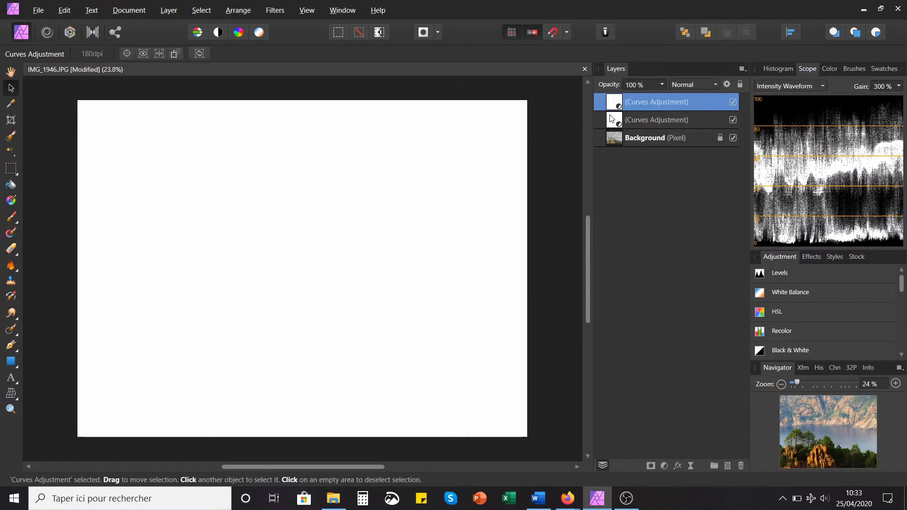
click(636, 113)
click(636, 106)
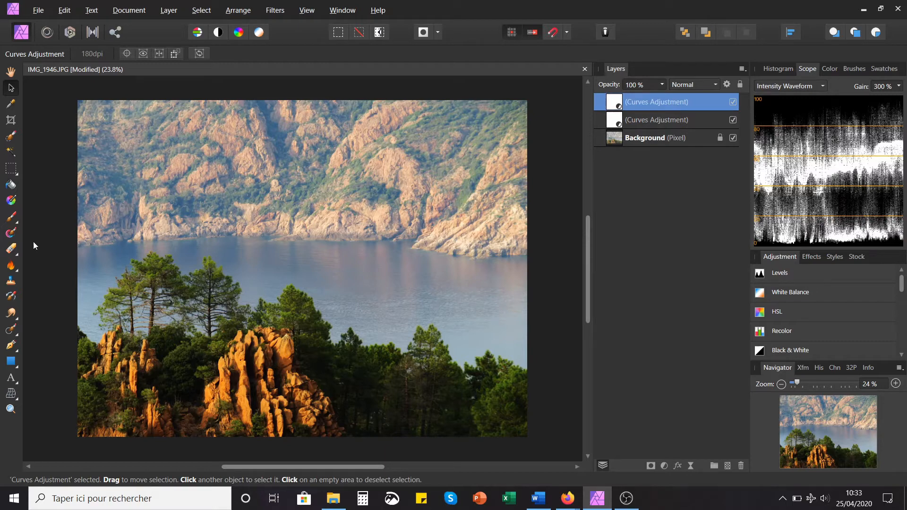
Step: Activate the Paint Brush Tool, show the colour settings with black as the active colour, and set the brush width to 468 px
click(10, 217)
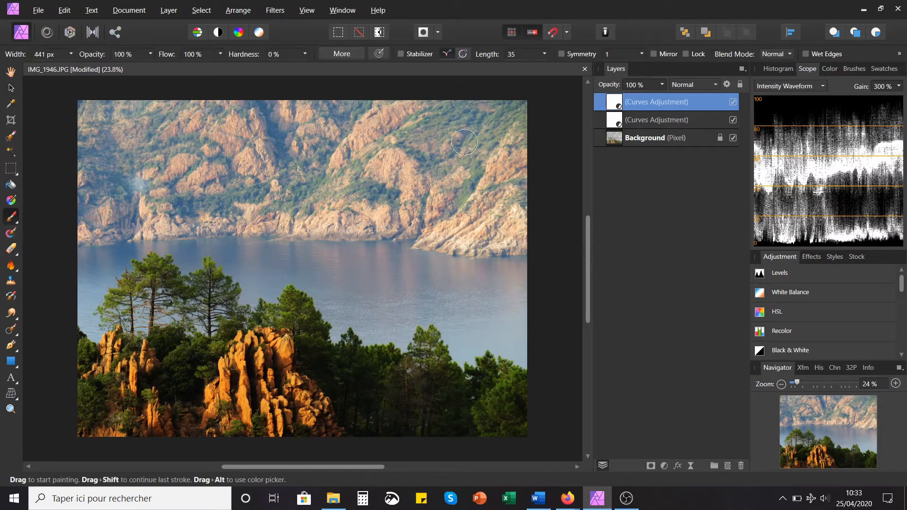
click(836, 68)
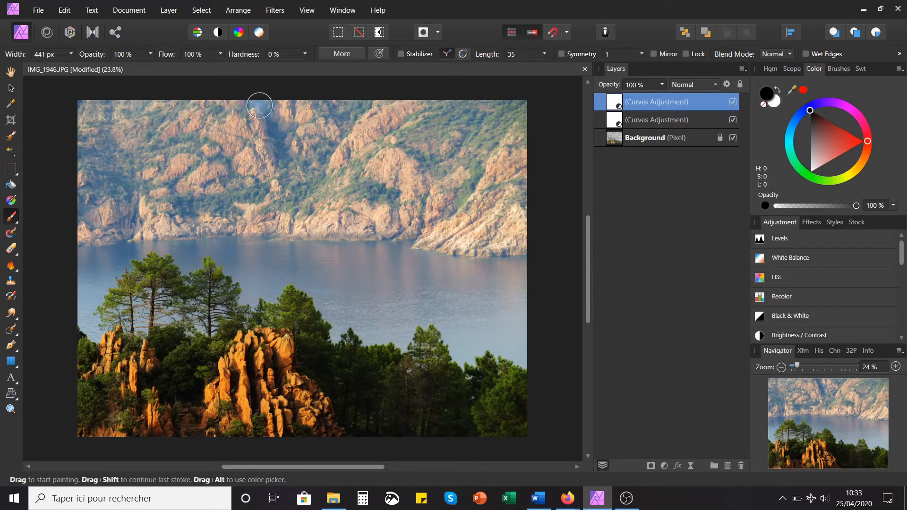
click(71, 55)
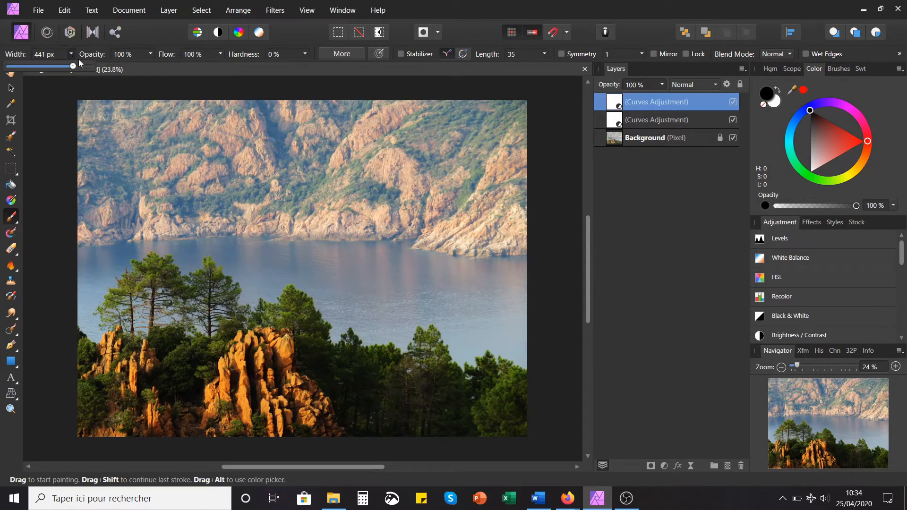
drag(75, 66, 76, 69)
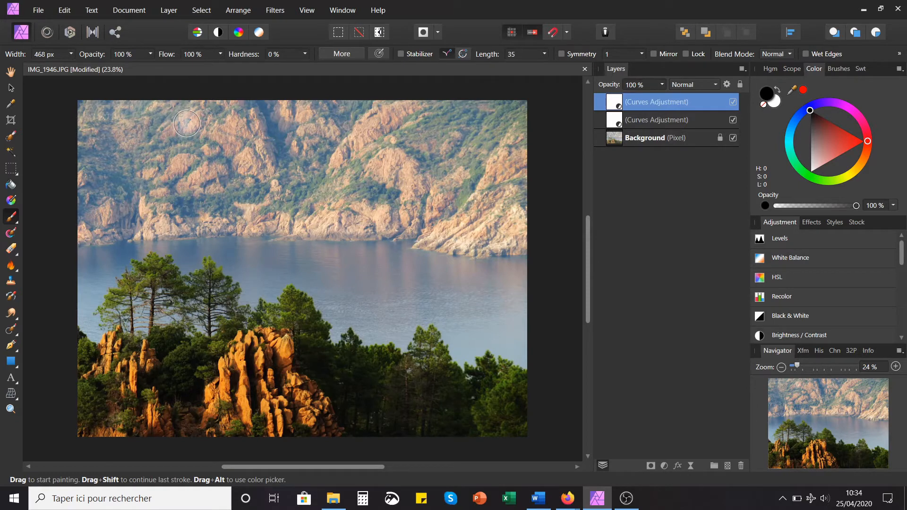
click(219, 53)
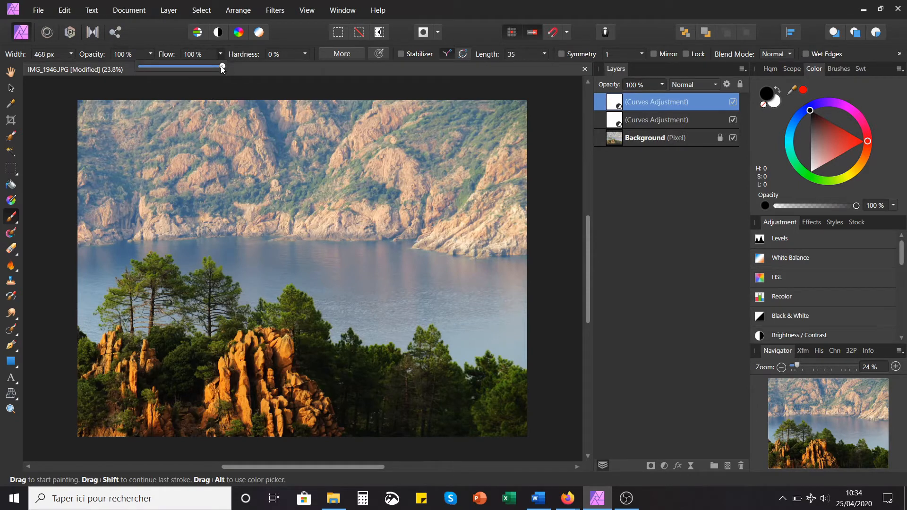
drag(222, 67, 151, 76)
drag(207, 69, 279, 80)
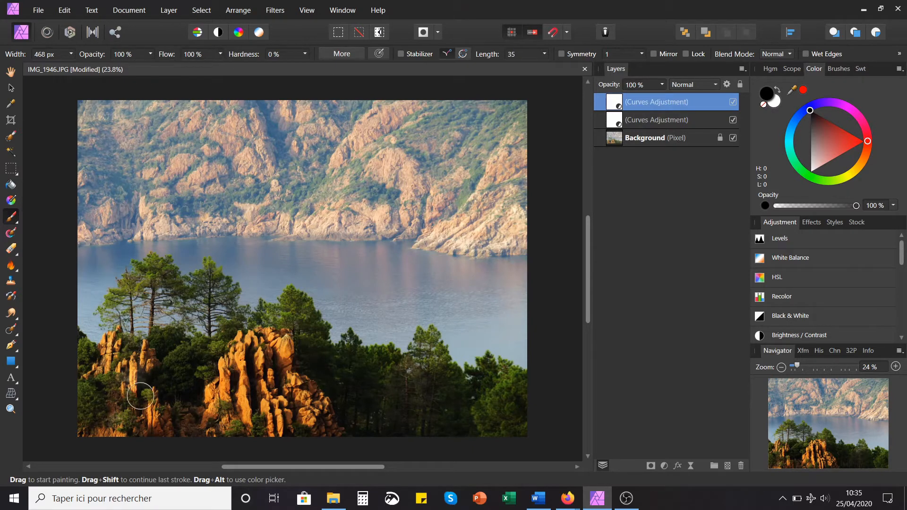
Step: Paint black over the foreground trees and rocks on the upper Curves adjustment's mask, filling the remaining gaps in the isolated mask view
mouse_move(142, 397)
mouse_down()
mouse_move(190, 406)
mouse_move(264, 359)
mouse_move(75, 429)
mouse_move(257, 432)
mouse_move(520, 381)
mouse_move(423, 354)
mouse_move(319, 343)
mouse_move(189, 303)
mouse_move(109, 360)
mouse_move(100, 382)
mouse_up()
alt+click(616, 104)
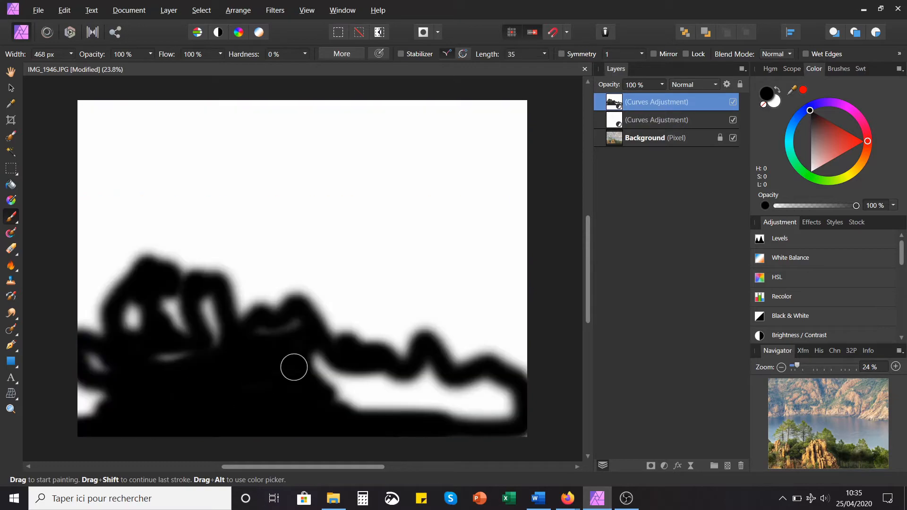
mouse_move(293, 367)
mouse_down()
mouse_move(451, 406)
mouse_move(380, 379)
mouse_move(161, 407)
mouse_move(97, 365)
mouse_move(196, 321)
mouse_move(87, 360)
mouse_up()
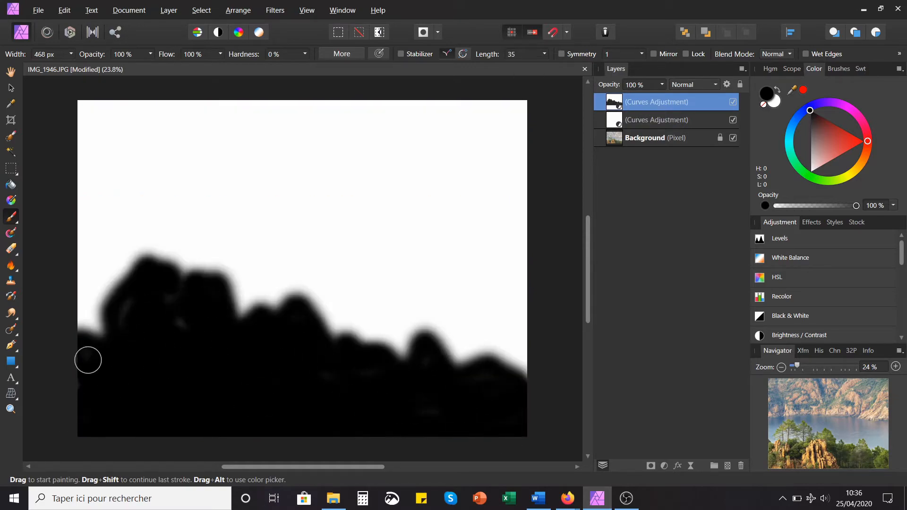
click(11, 88)
click(130, 298)
Step: Compare the photo with the masked Curves adjustment off and on, and inspect its mask up close around the trees
click(735, 102)
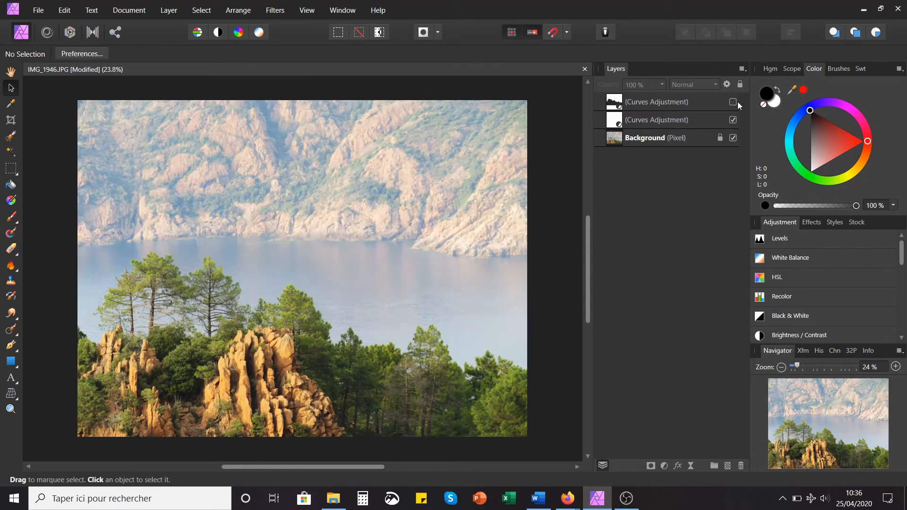
click(734, 102)
scroll(148, 314, up, 3)
alt+click(614, 102)
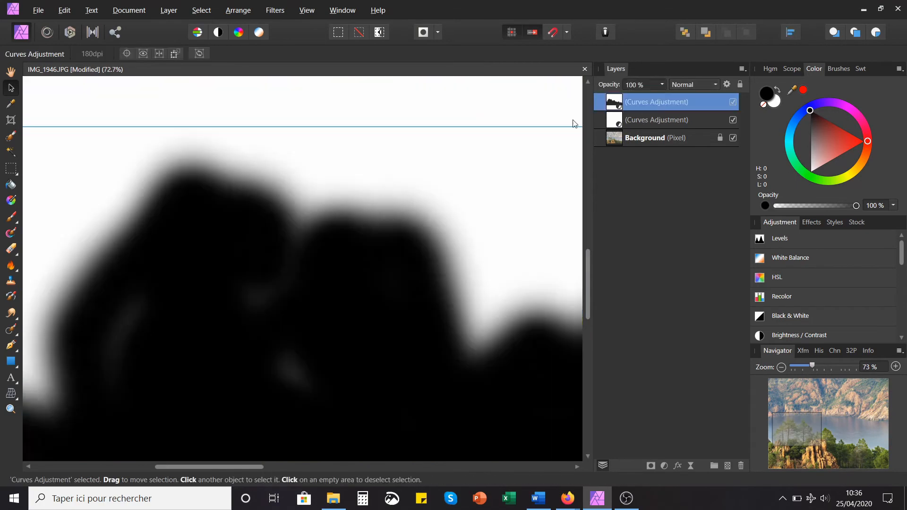
Step: Return to the photo view and set the Paint Brush to white with 10% flow and a width of 161 px
alt+click(614, 101)
key(b)
click(775, 107)
mouse_move(220, 54)
mouse_down()
mouse_move(196, 66)
mouse_move(144, 66)
mouse_up()
drag(71, 54, 58, 66)
Step: Paint white on the upper Curves adjustment's mask over the water around and between the trees on the photo's left side
mouse_move(166, 340)
mouse_down()
mouse_move(179, 349)
mouse_move(236, 337)
mouse_move(378, 359)
mouse_move(330, 303)
mouse_move(123, 311)
mouse_move(94, 368)
mouse_move(123, 373)
mouse_move(187, 319)
mouse_up()
scroll(395, 229, down, 4)
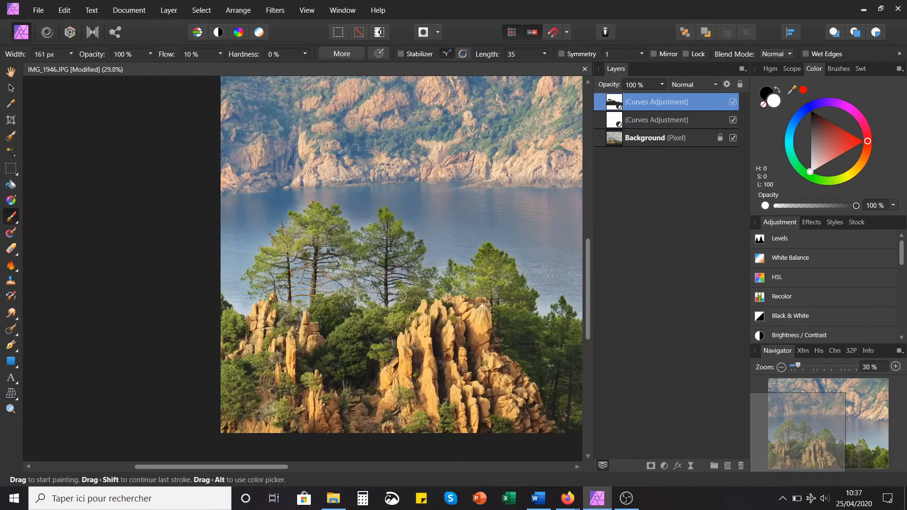
scroll(382, 279, up, 4)
scroll(402, 226, down, 3)
scroll(415, 224, down, 2)
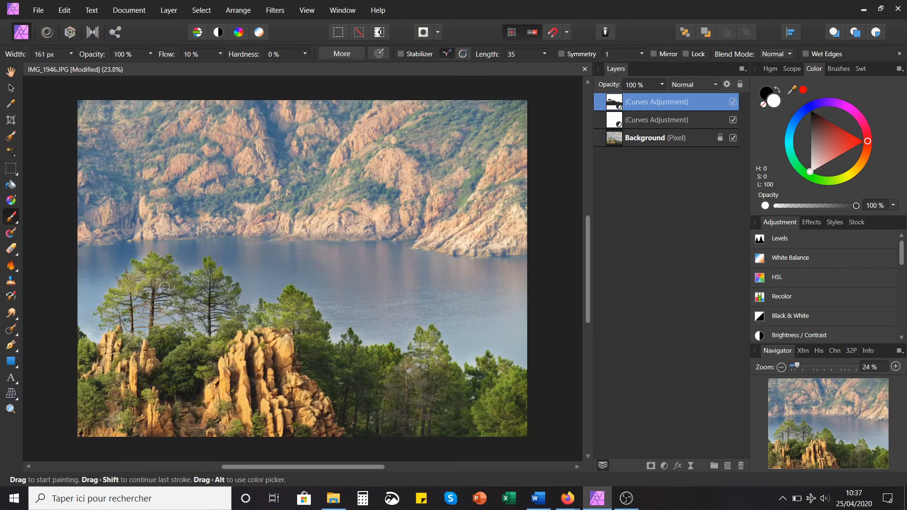
scroll(200, 207, up, 4)
mouse_move(200, 207)
mouse_down()
mouse_move(352, 284)
mouse_move(81, 340)
mouse_up()
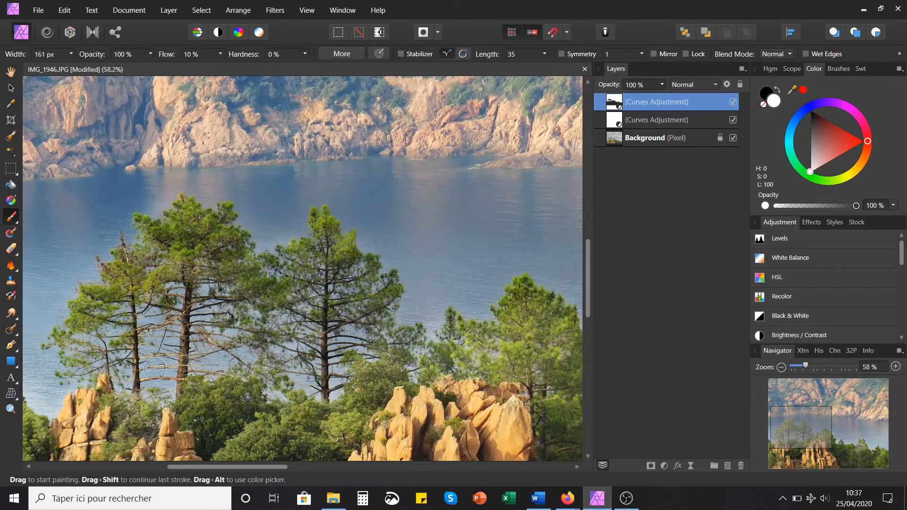
scroll(362, 236, down, 4)
scroll(288, 319, up, 5)
mouse_move(184, 296)
mouse_down()
mouse_move(384, 293)
mouse_move(250, 319)
mouse_up()
scroll(462, 213, down, 5)
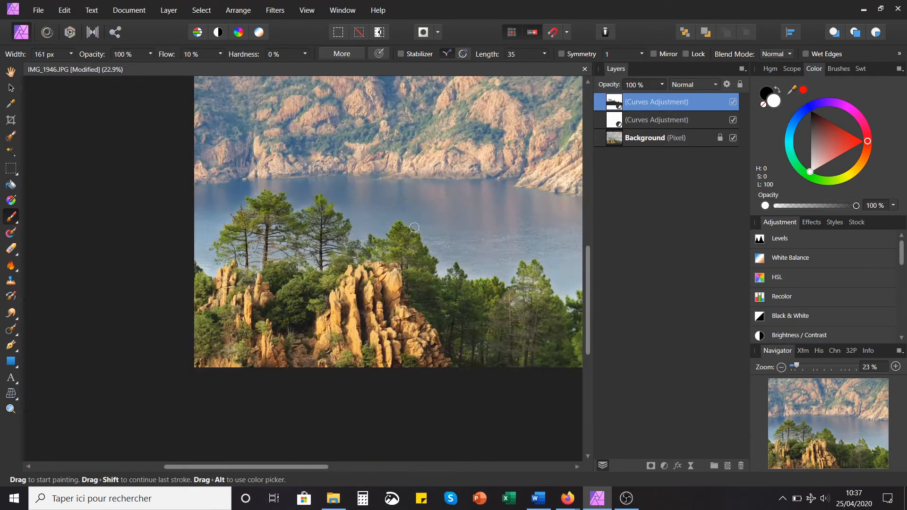
Step: Paint white on the mask over the water bordering the right-hand treeline, and deselect the adjustment layer
scroll(560, 281, up, 6)
mouse_move(454, 227)
mouse_down()
mouse_move(453, 312)
mouse_move(519, 293)
mouse_up()
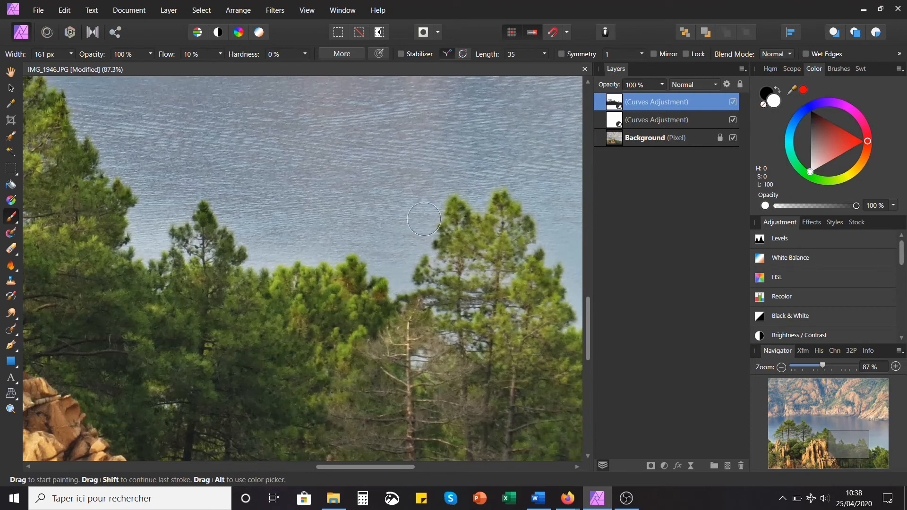
scroll(400, 233, down, 5)
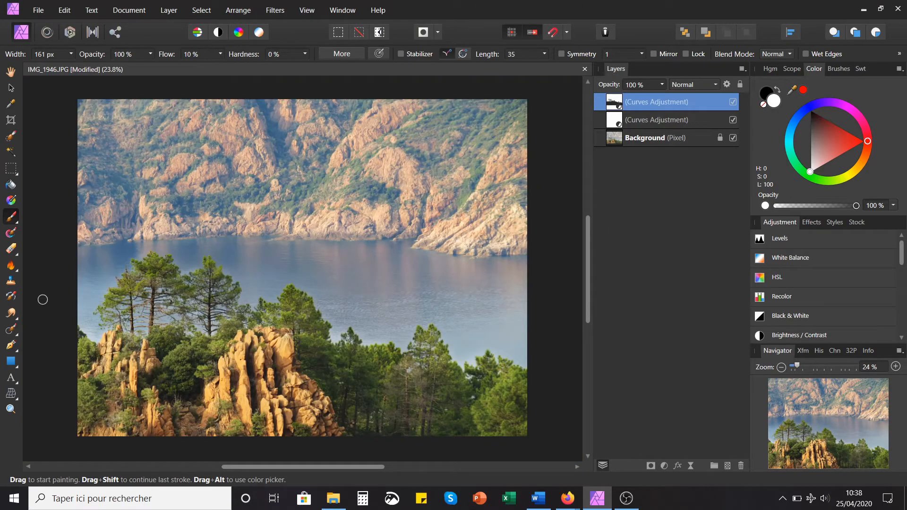
click(11, 88)
click(47, 249)
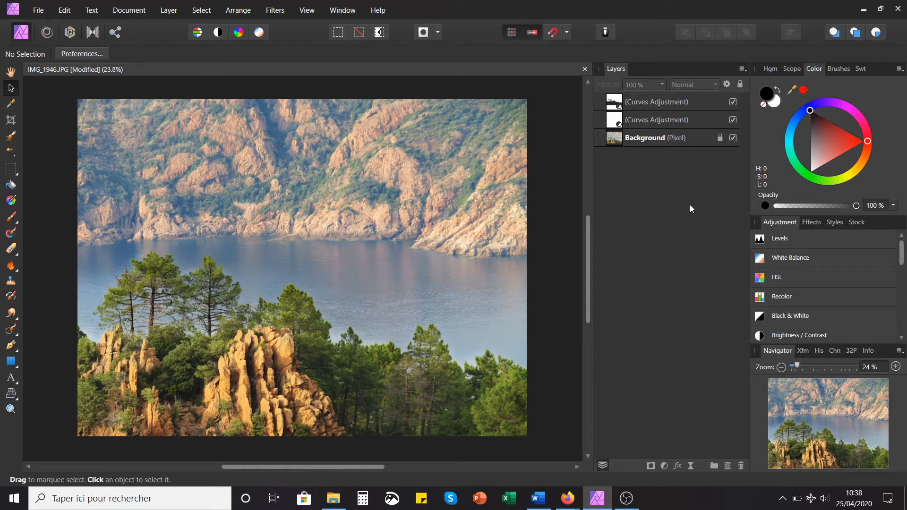
Step: Add a new Curves adjustment and choose its Blue channel for editing
key(ctrl+m)
drag(668, 102, 660, 132)
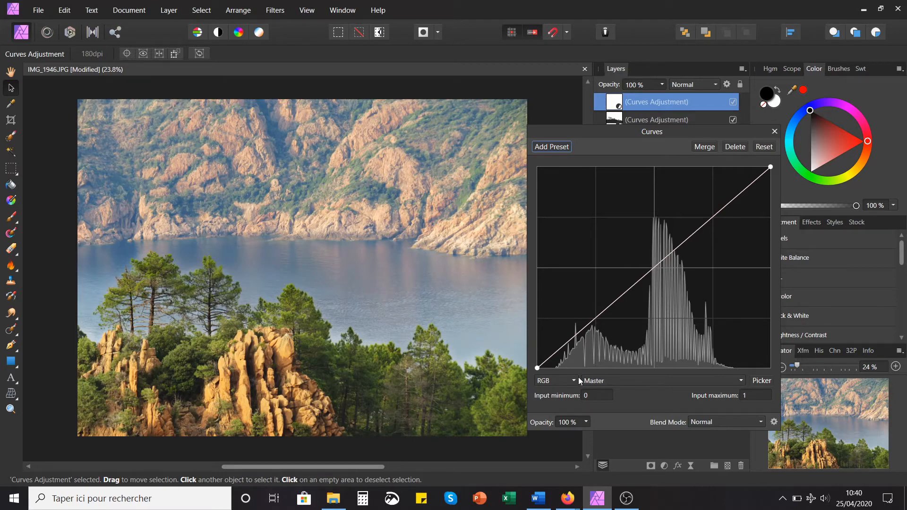
click(607, 383)
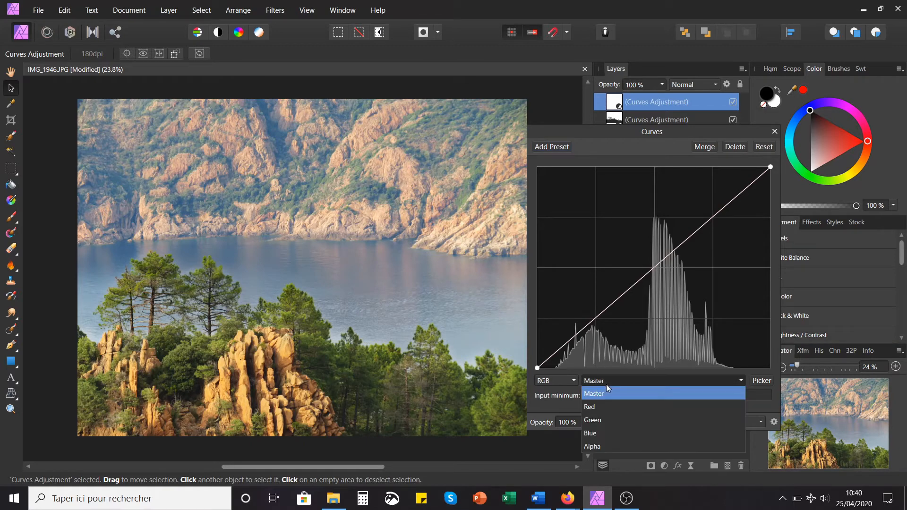
click(603, 434)
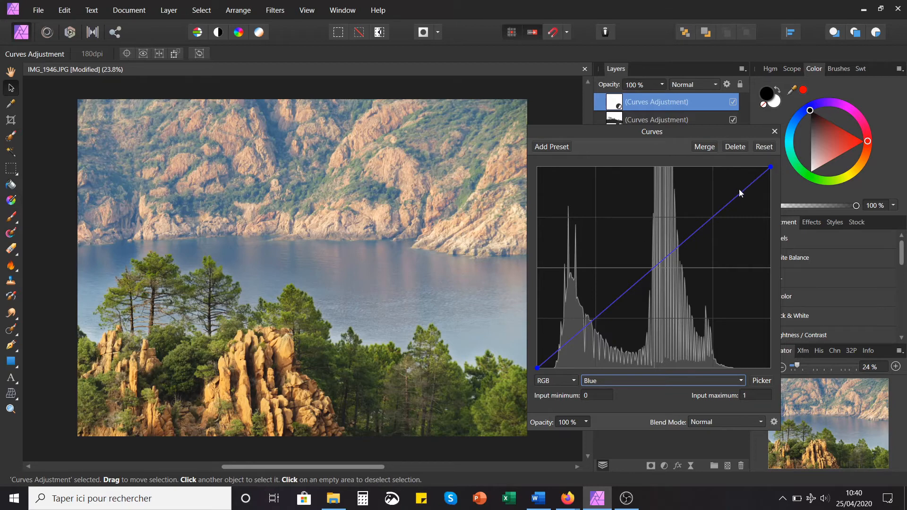
Step: Place a point on the Blue curve by picking the water in the photo, and raise its midtones to strengthen the blue
click(762, 381)
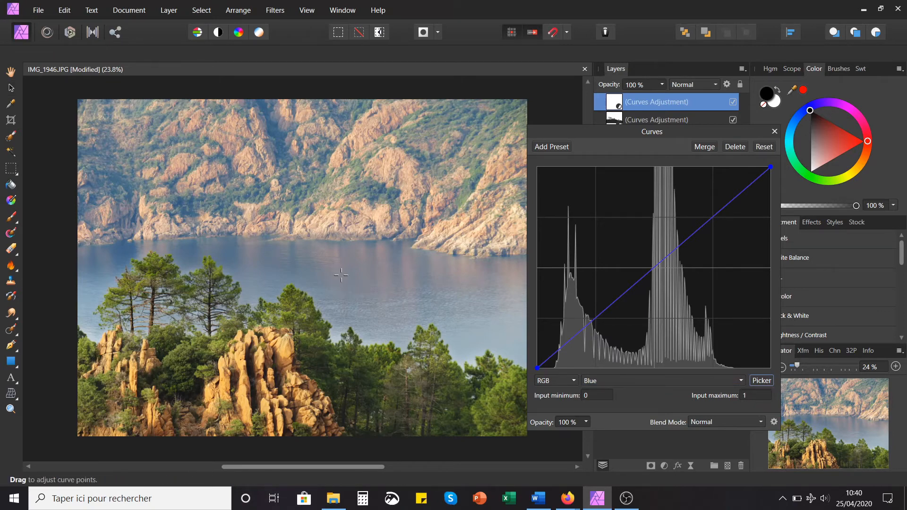
drag(341, 275, 372, 303)
drag(662, 273, 655, 270)
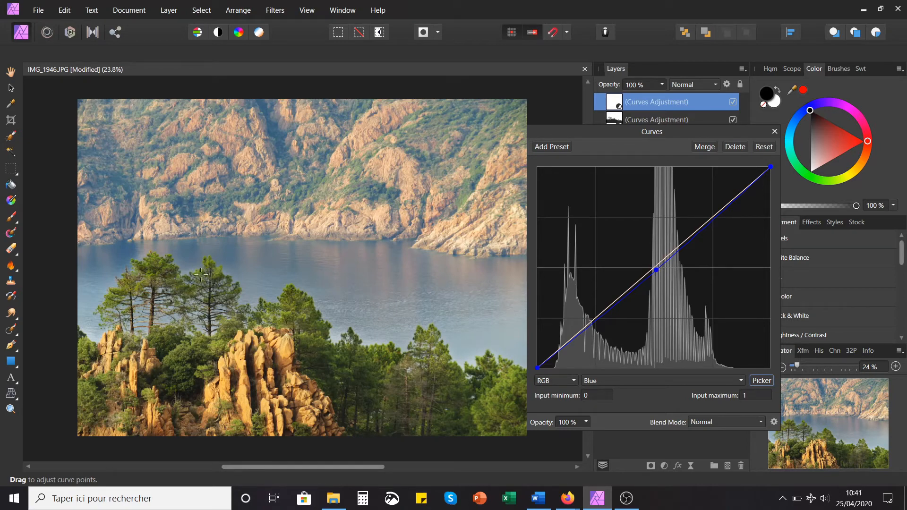
click(656, 269)
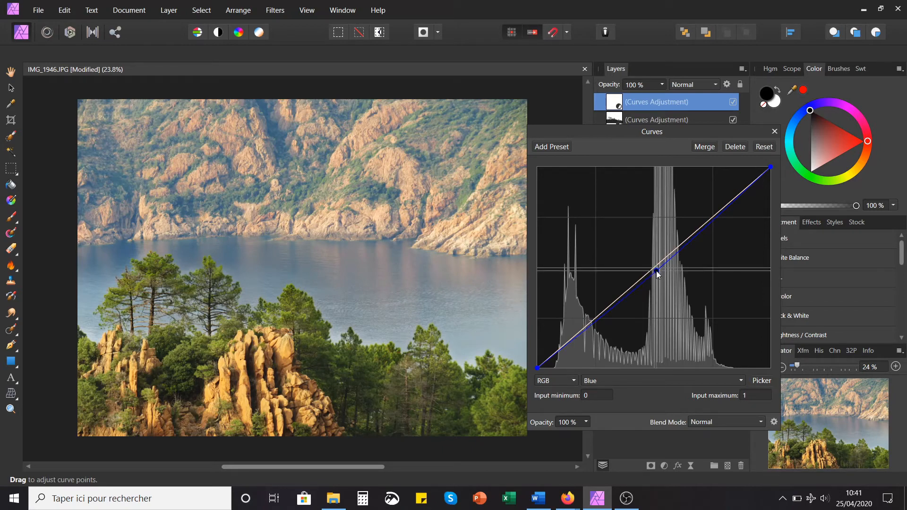
drag(656, 271, 636, 250)
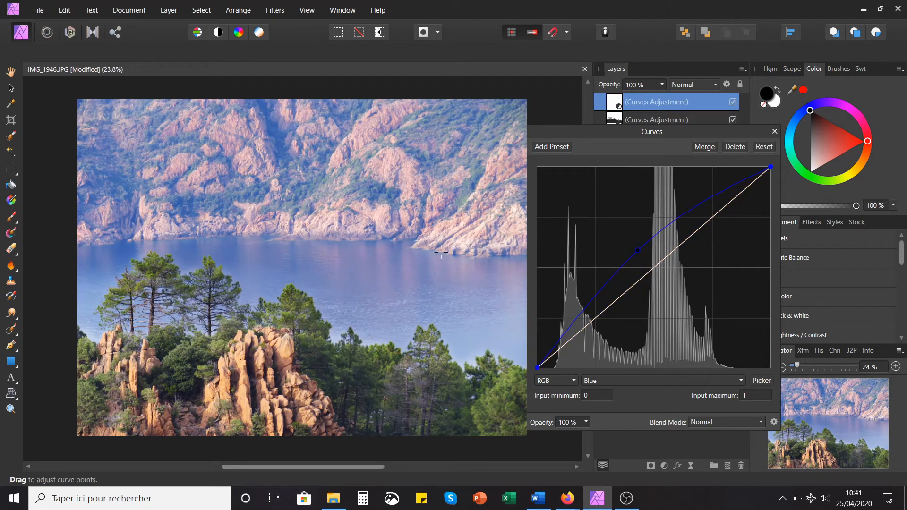
click(773, 134)
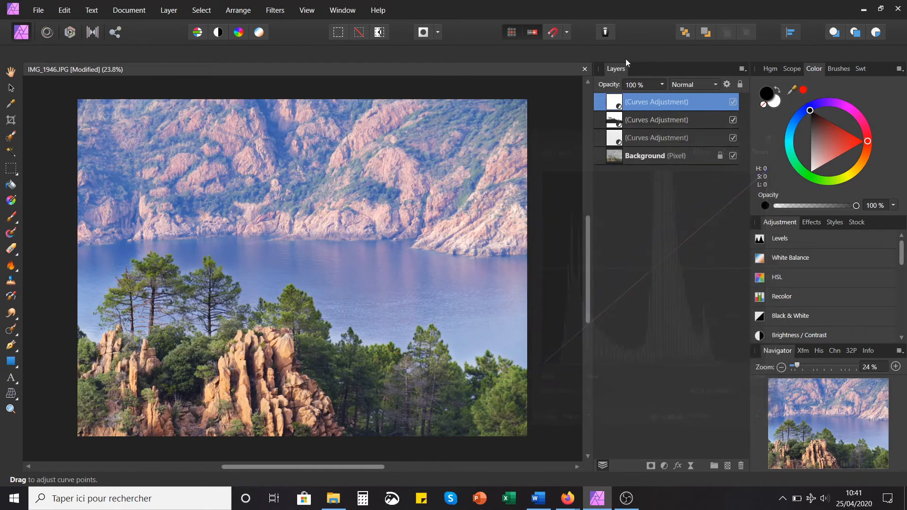
Step: Invert the blue Curves adjustment's mask to black and check it in the isolated mask view
click(663, 85)
drag(668, 94, 698, 119)
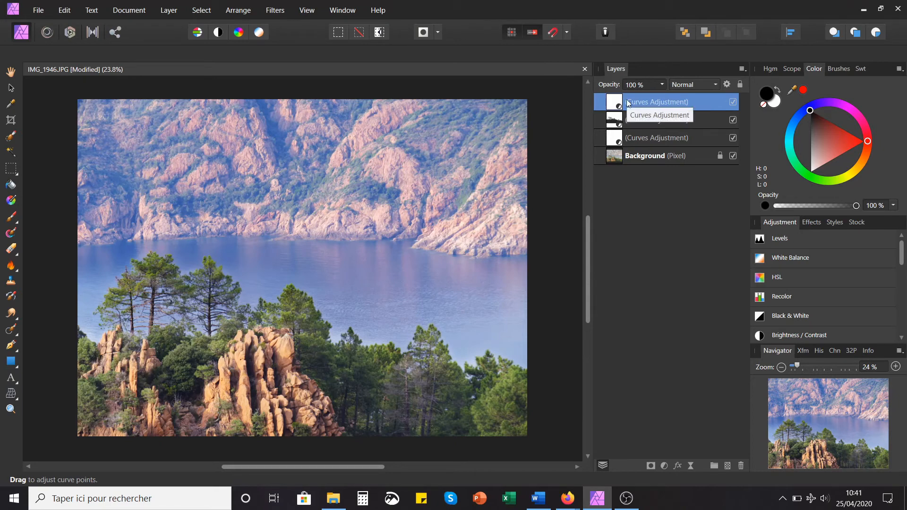
key(ctrl+i)
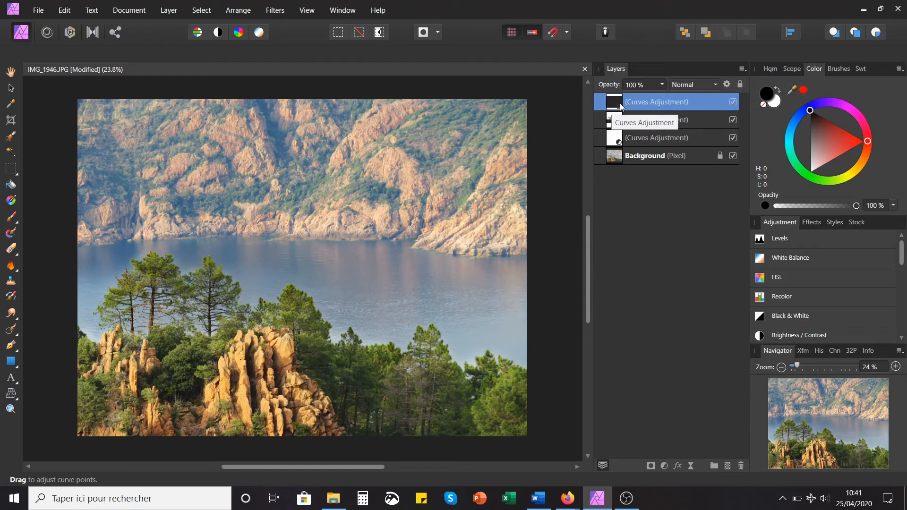
alt+click(618, 104)
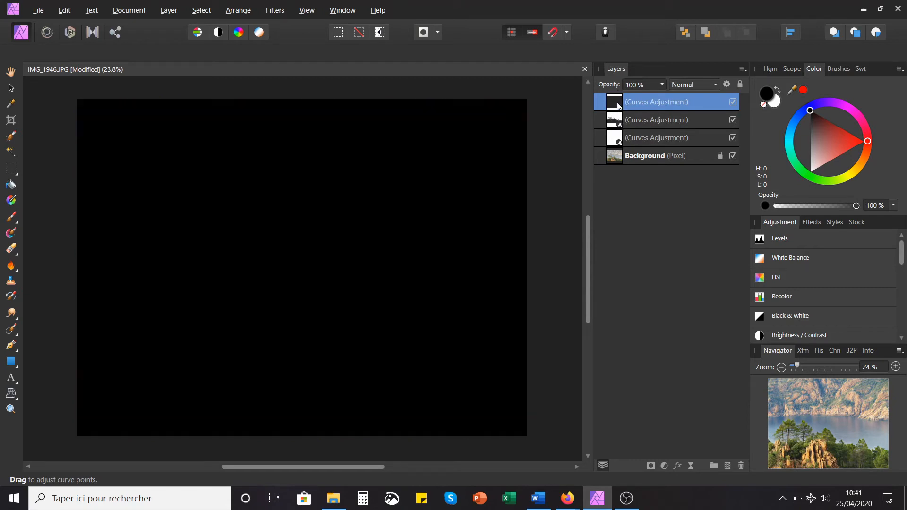
click(656, 120)
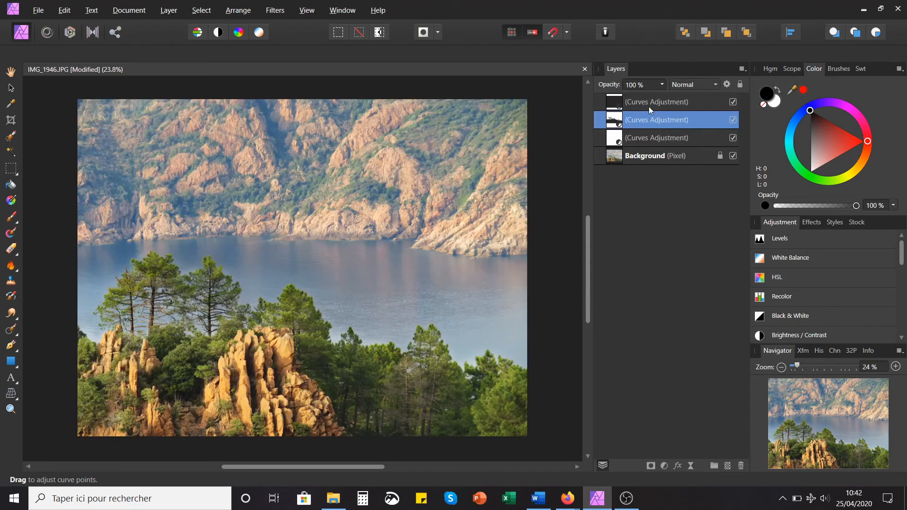
click(648, 105)
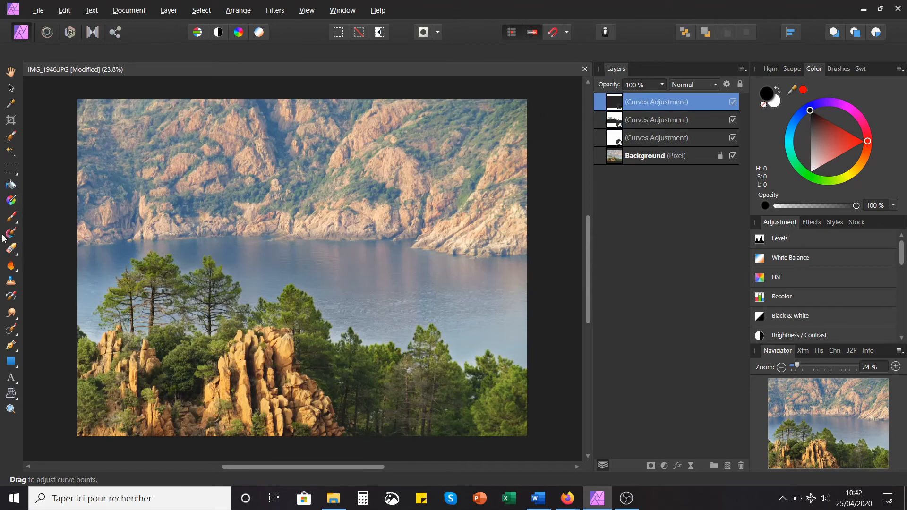
Step: Activate the Paint Brush Tool with white as the active colour and set the brush width to 434 px
click(11, 216)
key(x)
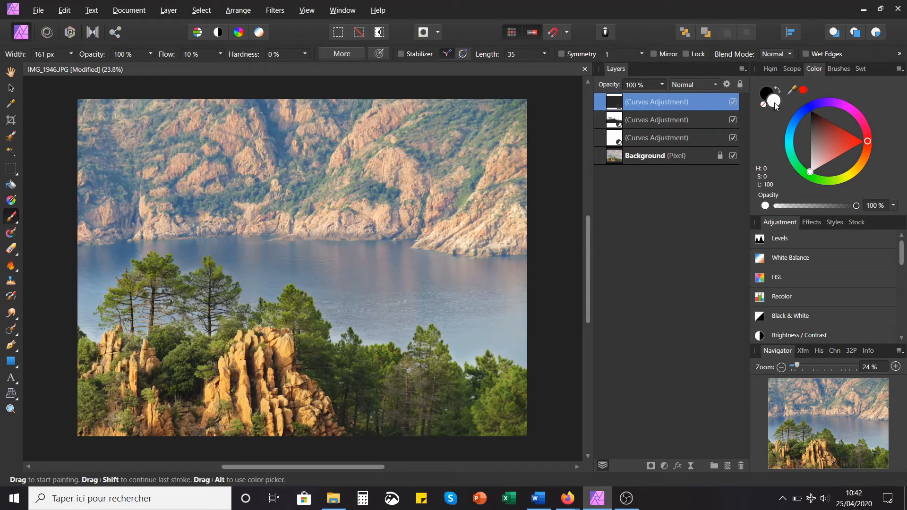
click(71, 54)
mouse_move(66, 66)
mouse_down()
mouse_move(100, 75)
mouse_move(90, 75)
mouse_up()
Step: Paint white over the water on the blue Curves adjustment's mask, checking the isolated mask and the adjustment's effect
mouse_move(483, 283)
mouse_down()
mouse_move(383, 300)
mouse_move(429, 280)
mouse_move(368, 289)
mouse_move(387, 273)
mouse_move(379, 251)
mouse_move(361, 254)
mouse_move(425, 258)
mouse_up()
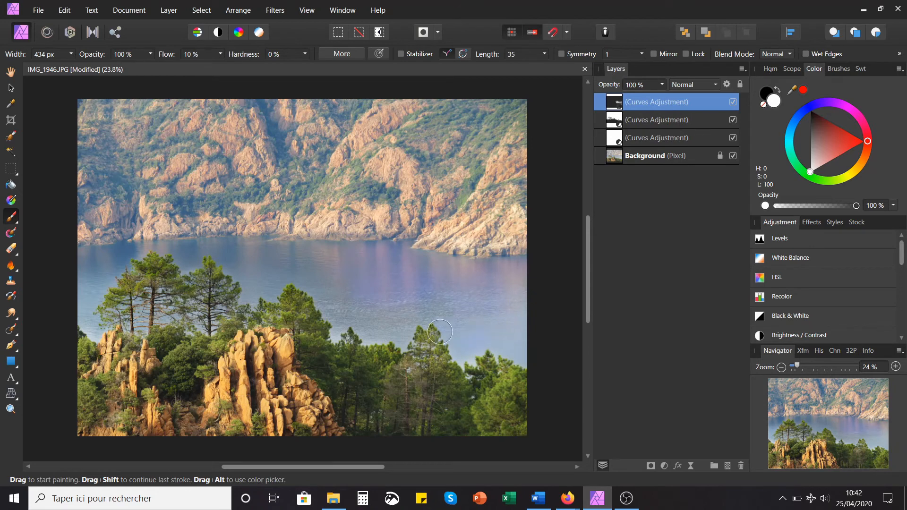
mouse_move(245, 268)
mouse_down()
mouse_move(123, 259)
mouse_move(90, 270)
mouse_move(234, 252)
mouse_move(277, 260)
mouse_move(329, 254)
mouse_move(404, 263)
mouse_move(467, 311)
mouse_up()
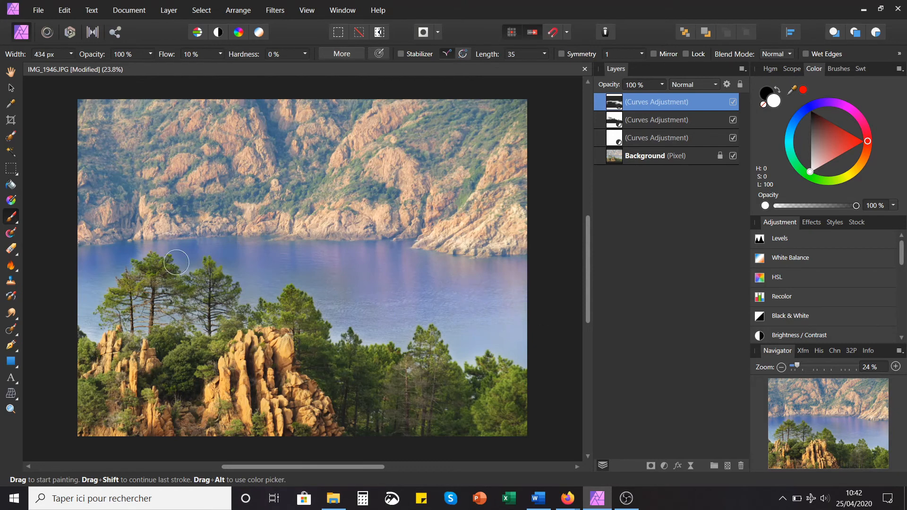
alt+click(614, 102)
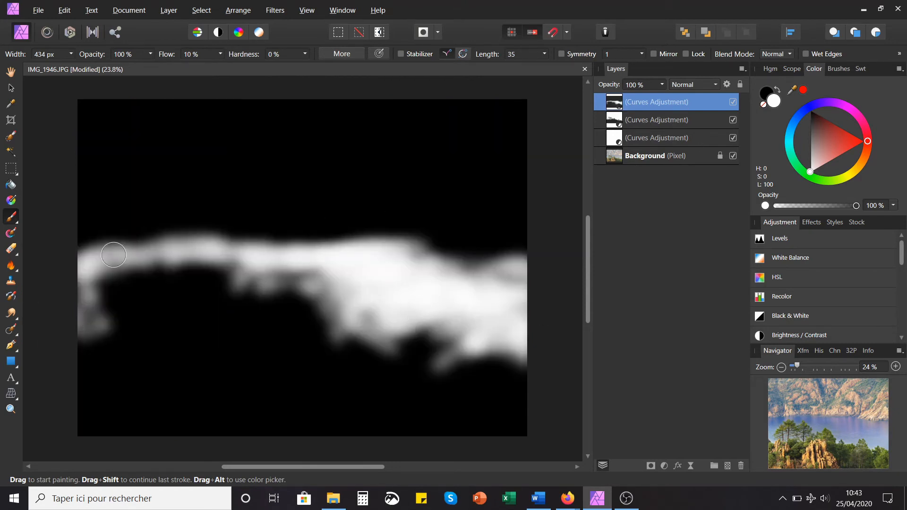
alt+click(614, 102)
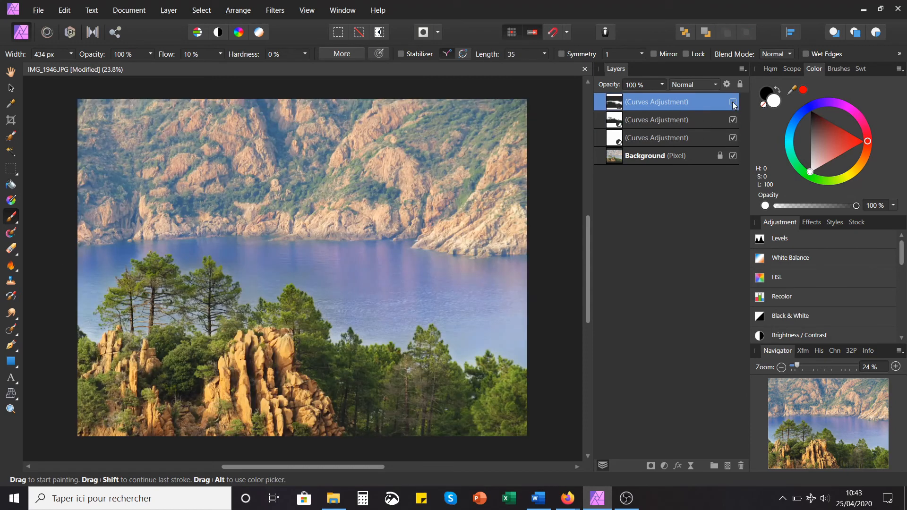
click(734, 103)
Step: Refine the water mask near the far shoreline with black and white strokes, lowering the brush flow to 9%
key(x)
key(x)
alt+click(614, 102)
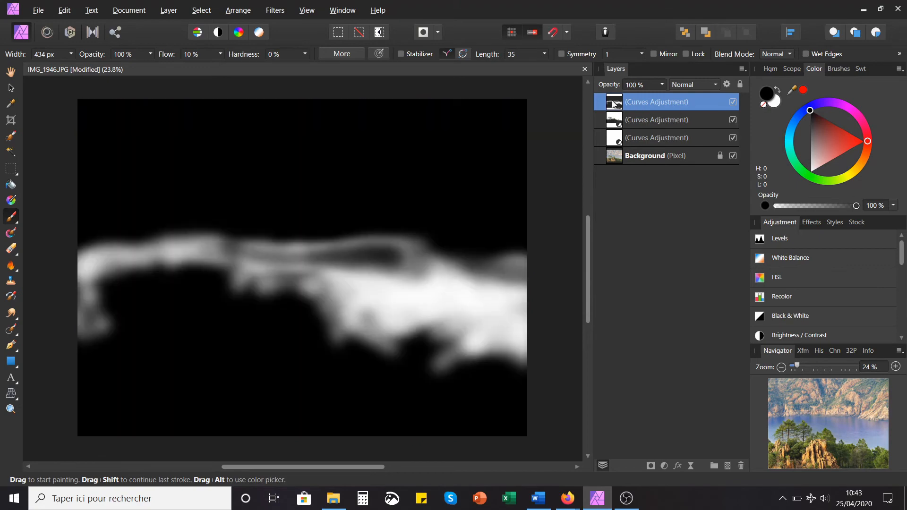
drag(221, 54, 218, 68)
mouse_move(316, 263)
mouse_down()
mouse_move(403, 295)
mouse_move(408, 267)
mouse_up()
click(733, 102)
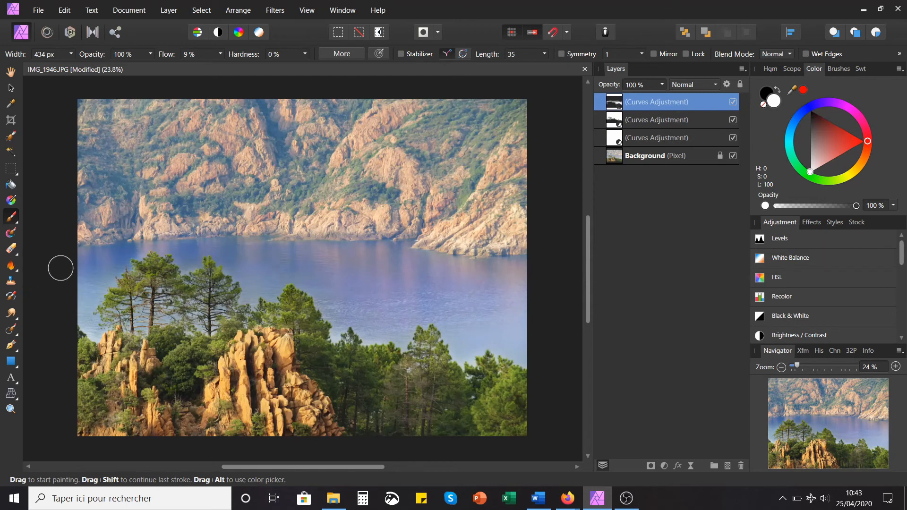
Step: Lower the blue Curves adjustment's opacity to 70% and deselect the layer
click(539, 173)
click(643, 99)
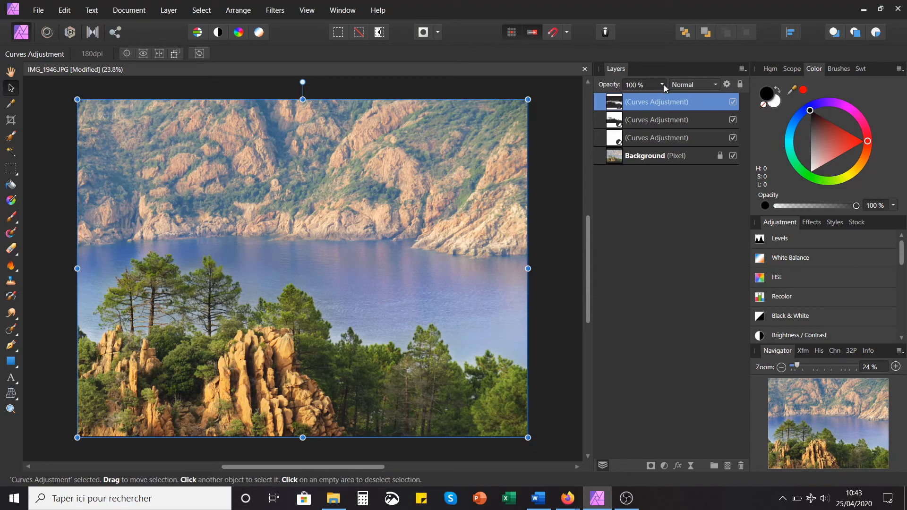
drag(664, 84, 639, 129)
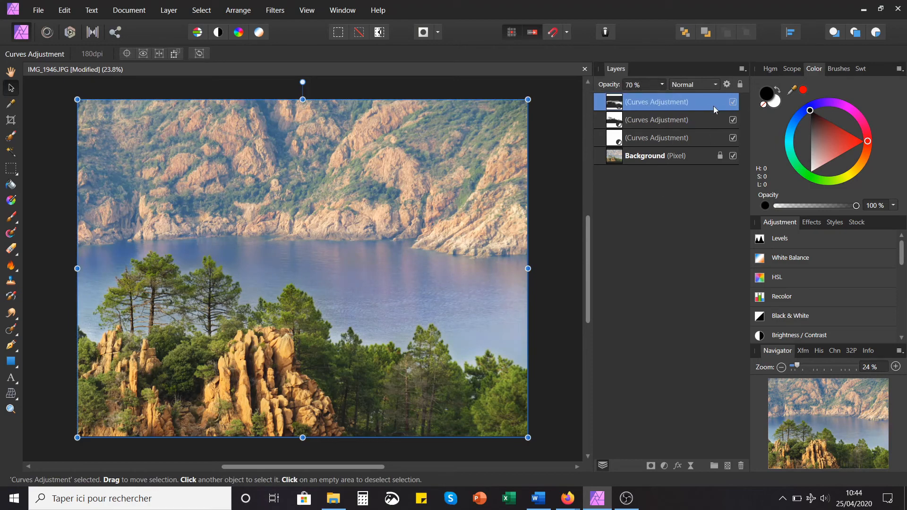
click(553, 221)
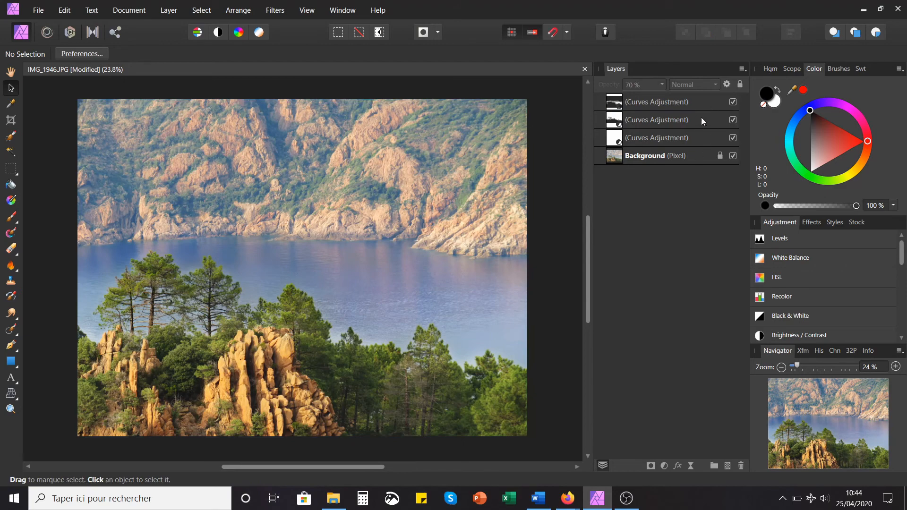
Step: Compare the photo with all three Curves adjustments hidden and shown, leaving them visible and deselected
click(680, 105)
shift+click(679, 138)
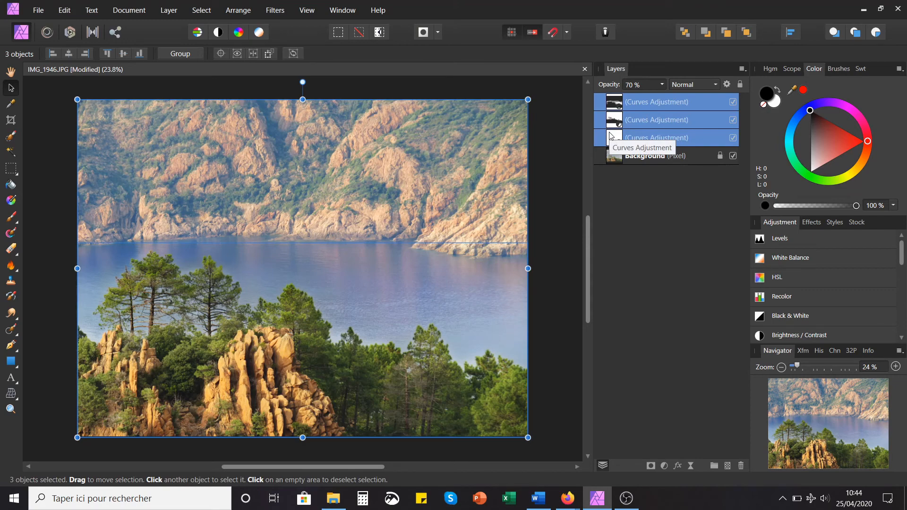
click(732, 102)
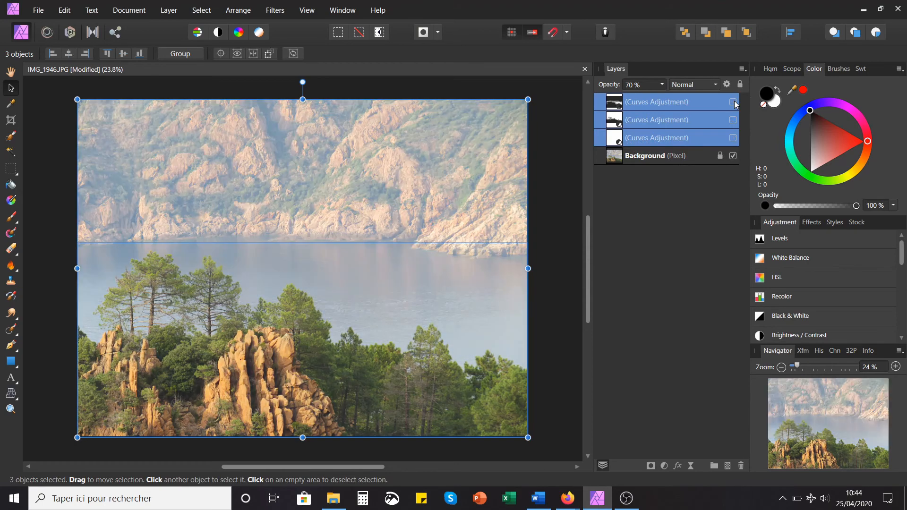
click(575, 181)
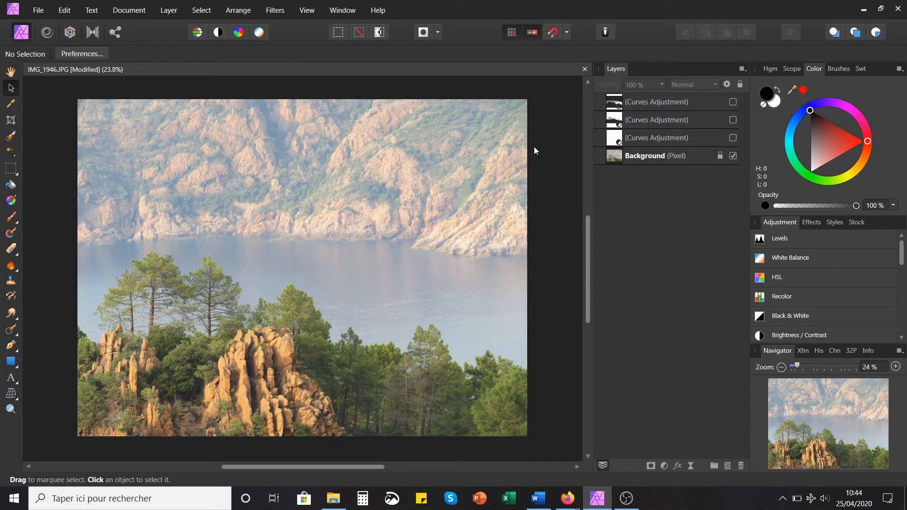
click(642, 138)
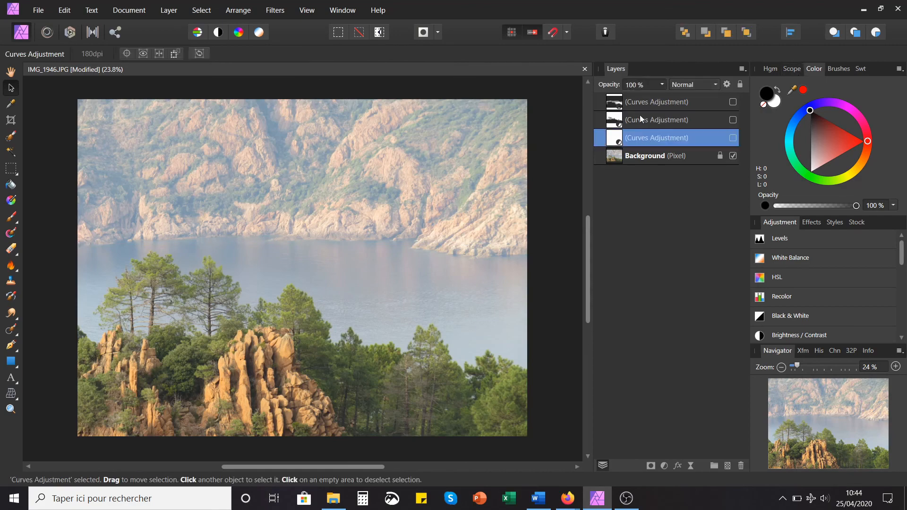
shift+click(730, 95)
click(733, 102)
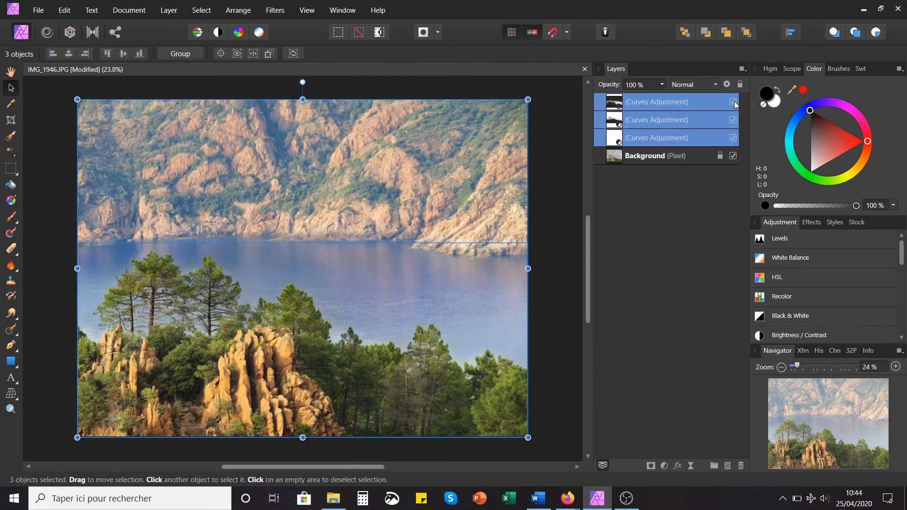
click(733, 101)
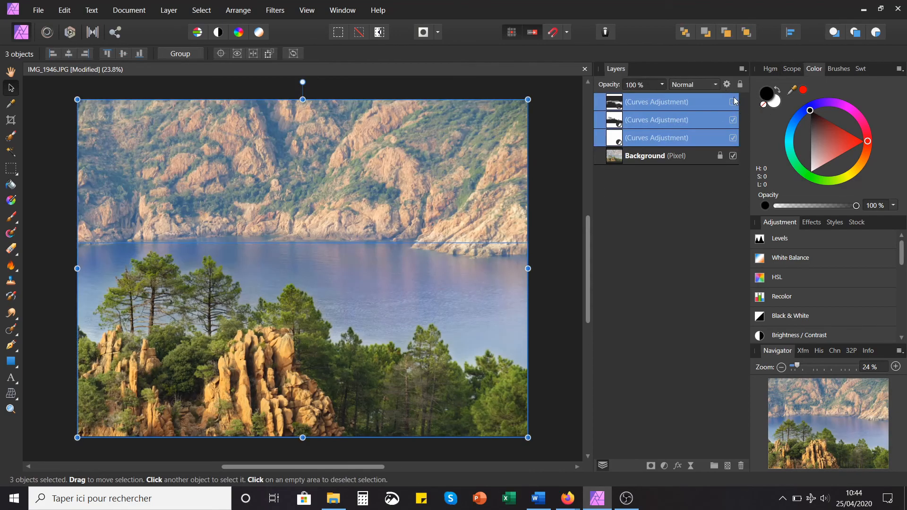
click(732, 102)
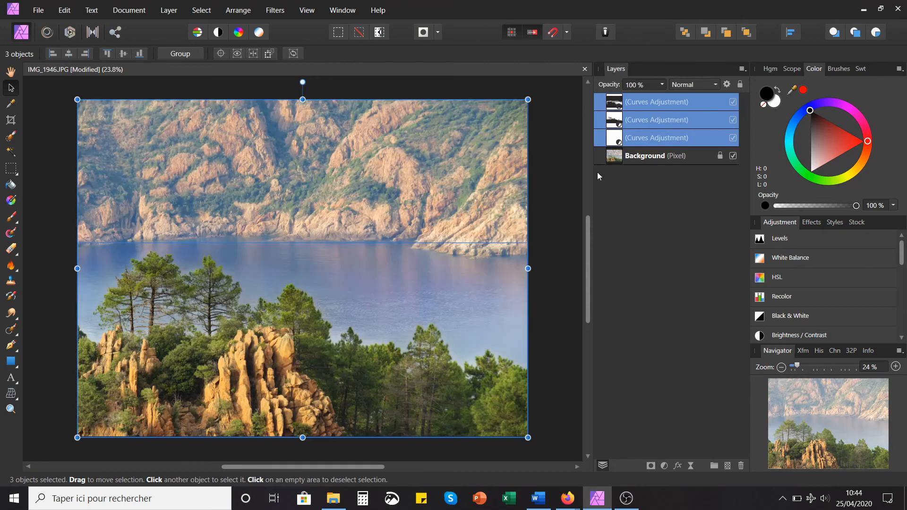
click(574, 218)
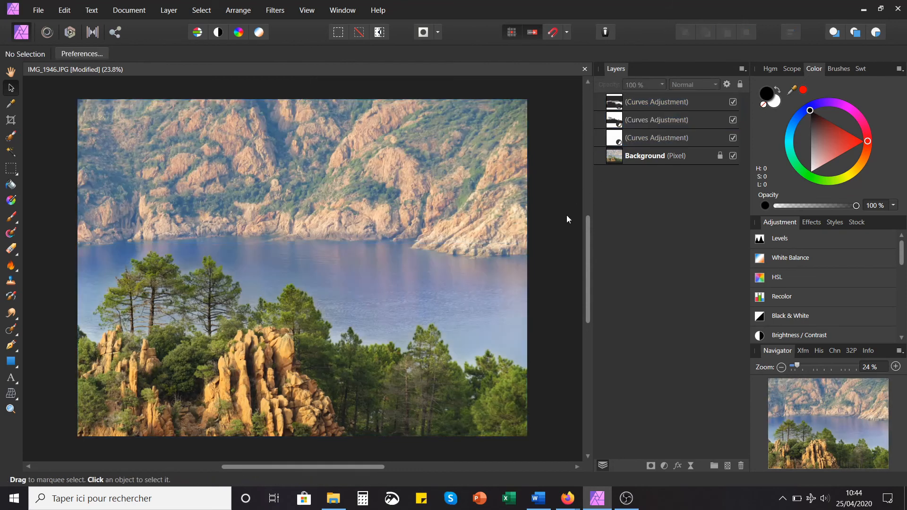